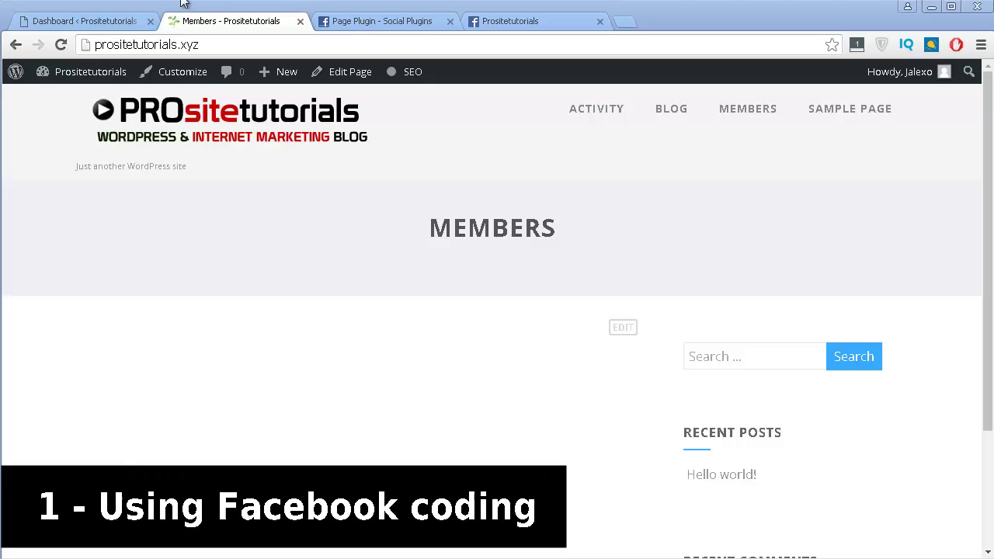
Open the Facebook Page Plugin documentation page and look over the plugin's configuration fields and preview.
click(371, 23)
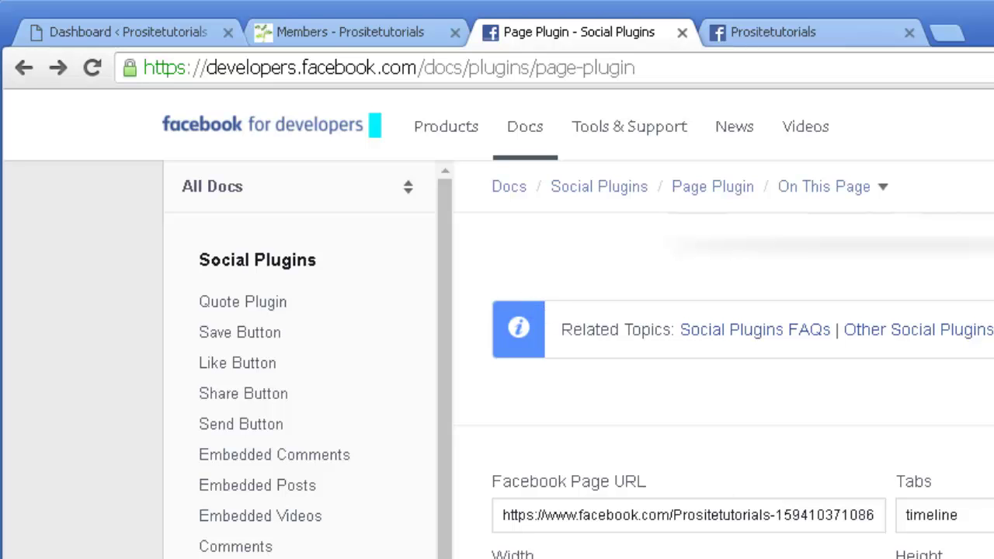
scroll(665, 334, up, 3)
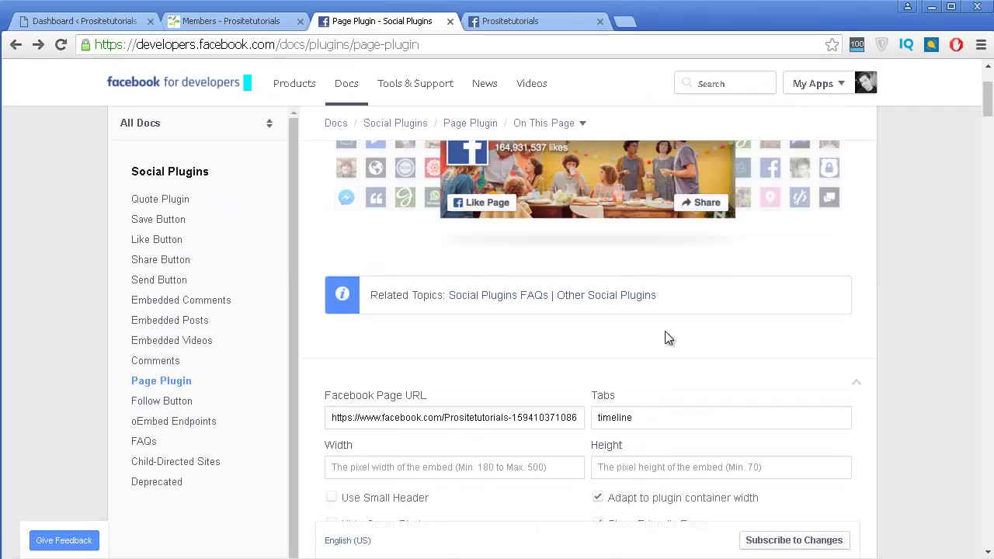
scroll(636, 242, down, 2)
scroll(634, 247, down, 2)
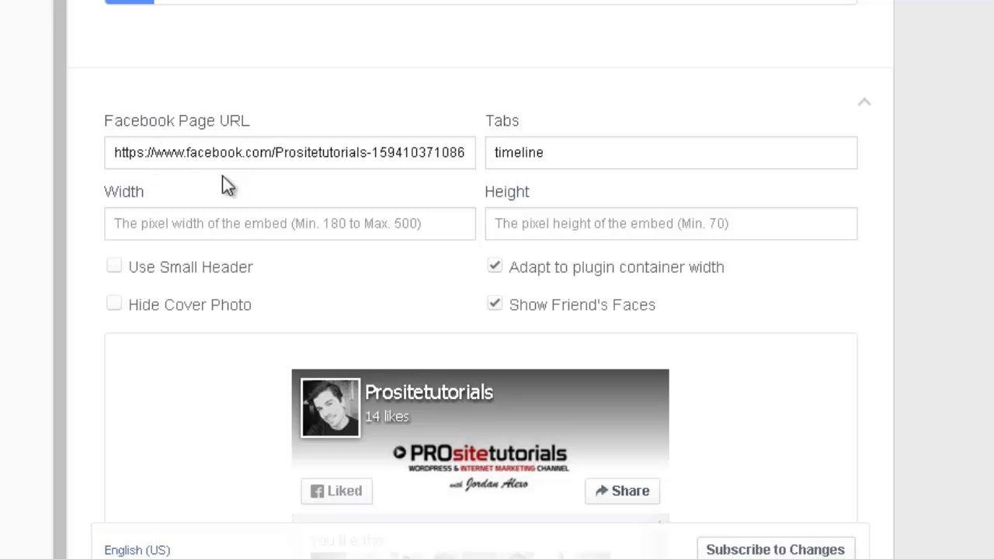
scroll(367, 217, down, 3)
scroll(367, 216, up, 3)
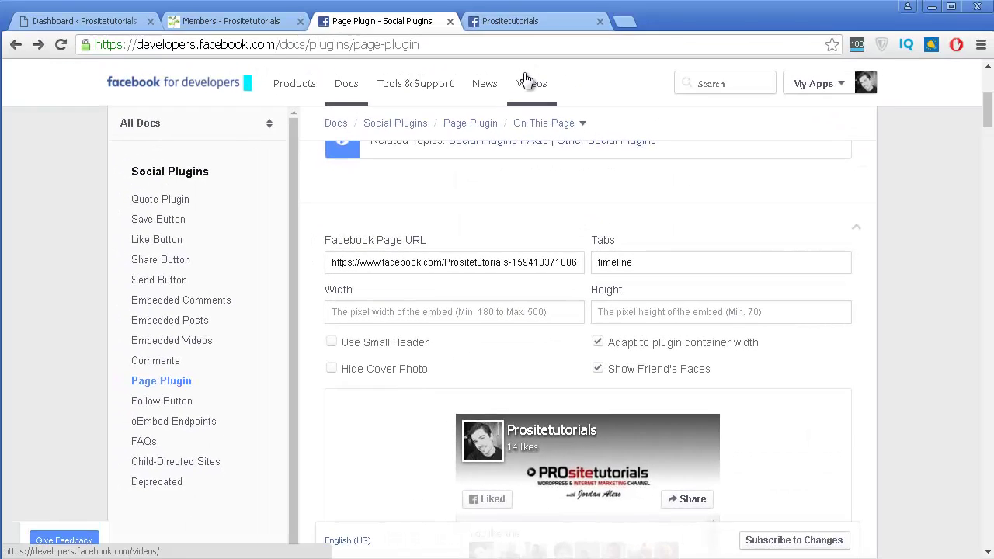
Copy the address of the Prositetutorials Facebook page and enter it as the Facebook Page URL in the Page Plugin settings.
click(540, 24)
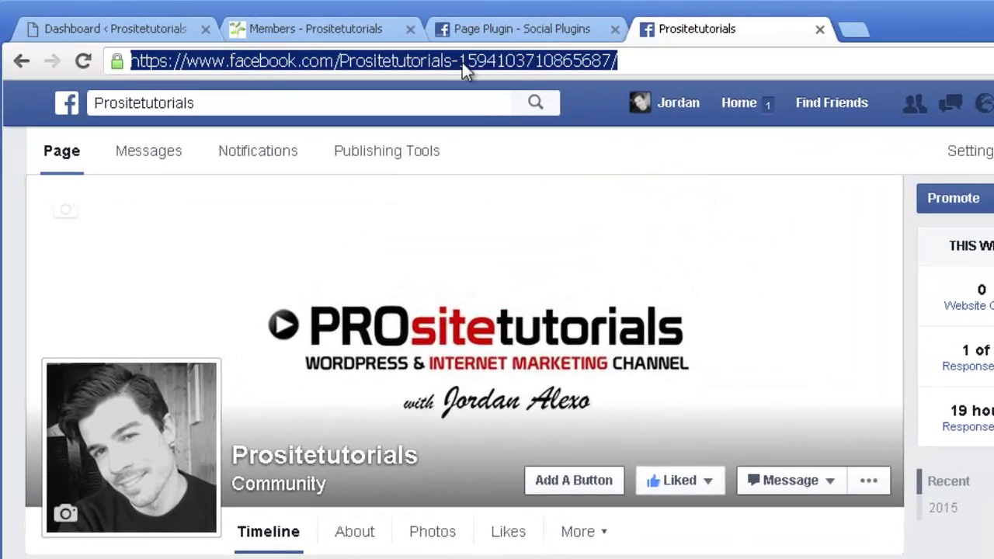
click(144, 59)
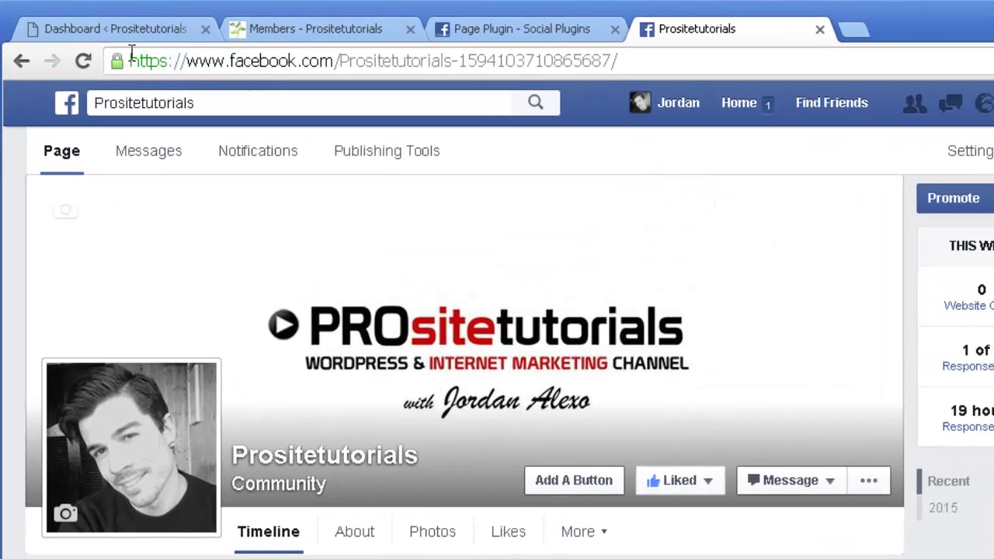
drag(132, 55, 383, 60)
drag(505, 22, 703, 21)
key(ctrl+c)
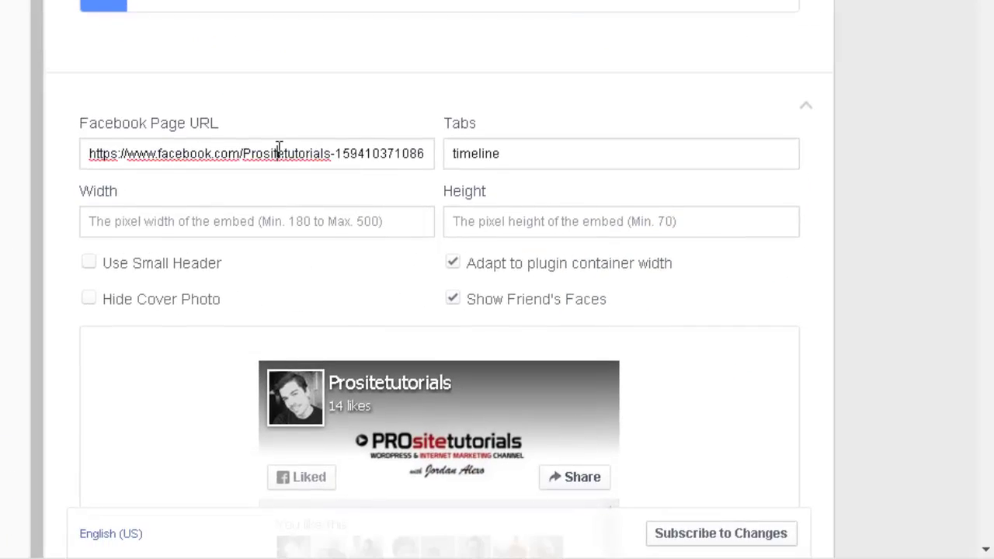
triple_click(409, 237)
key(ctrl+v)
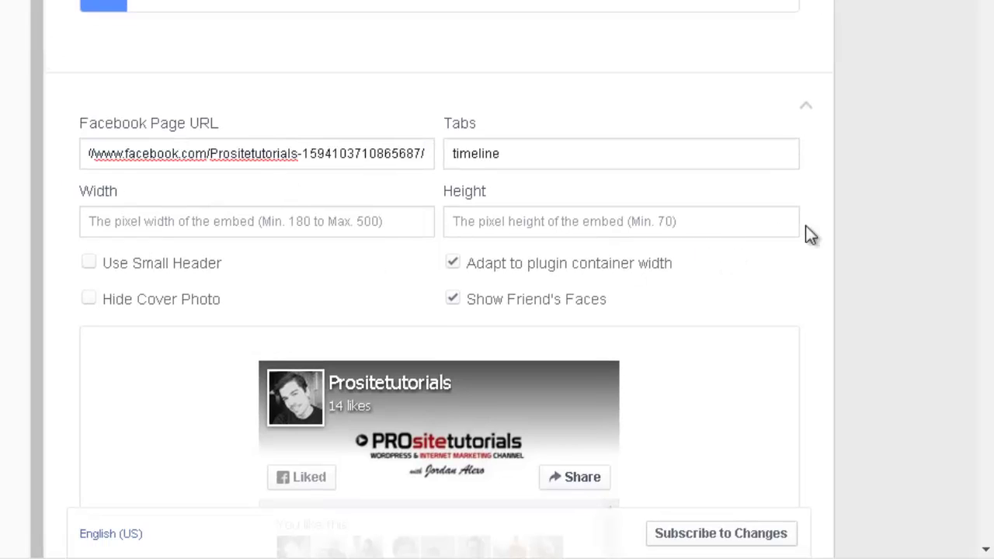
click(866, 240)
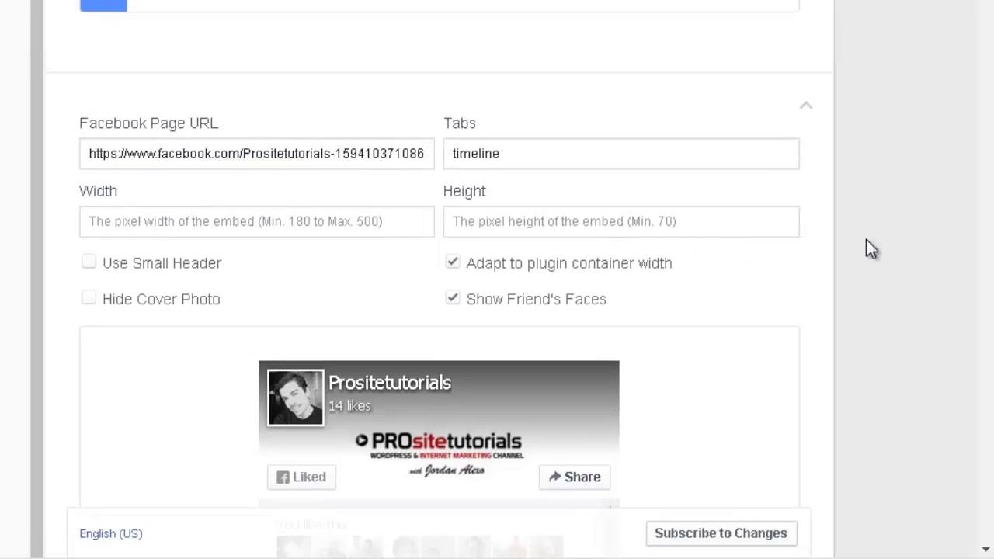
Set the page plugin's width to 300 and its height to 400 pixels.
scroll(260, 138, down, 2)
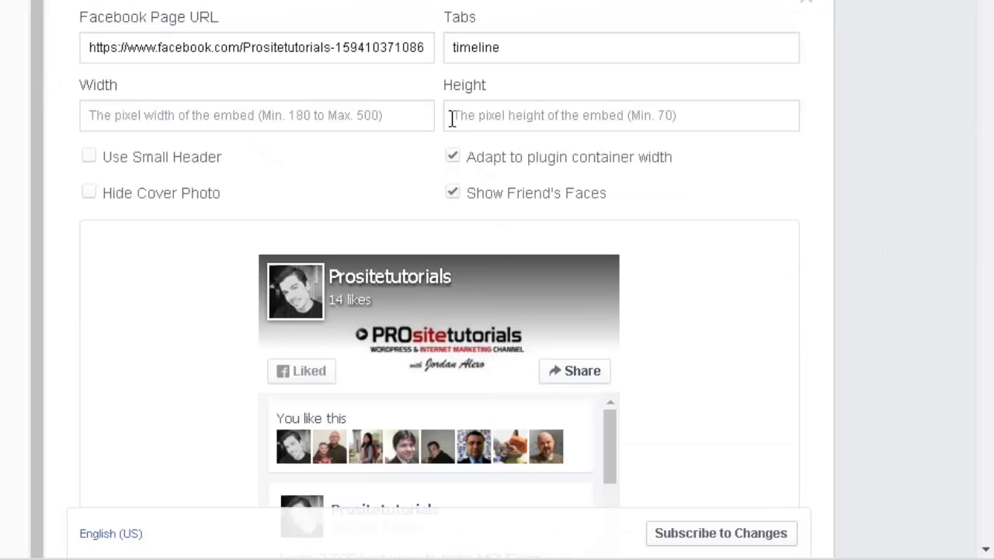
click(214, 107)
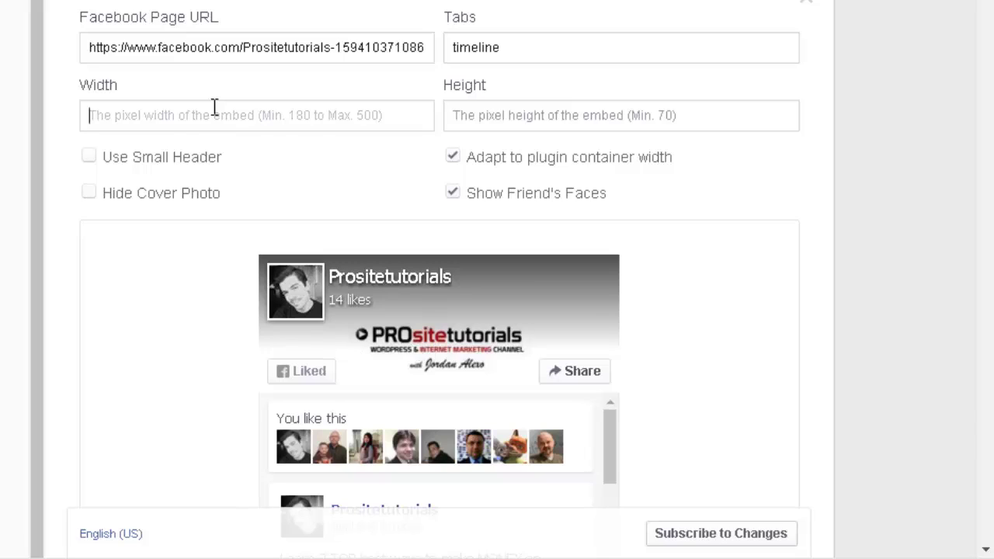
text(300)
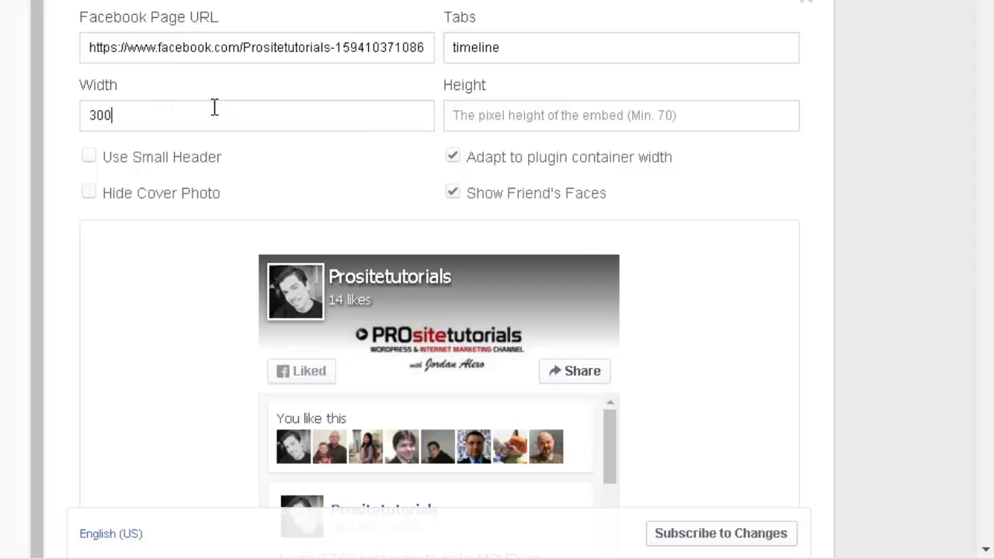
click(615, 115)
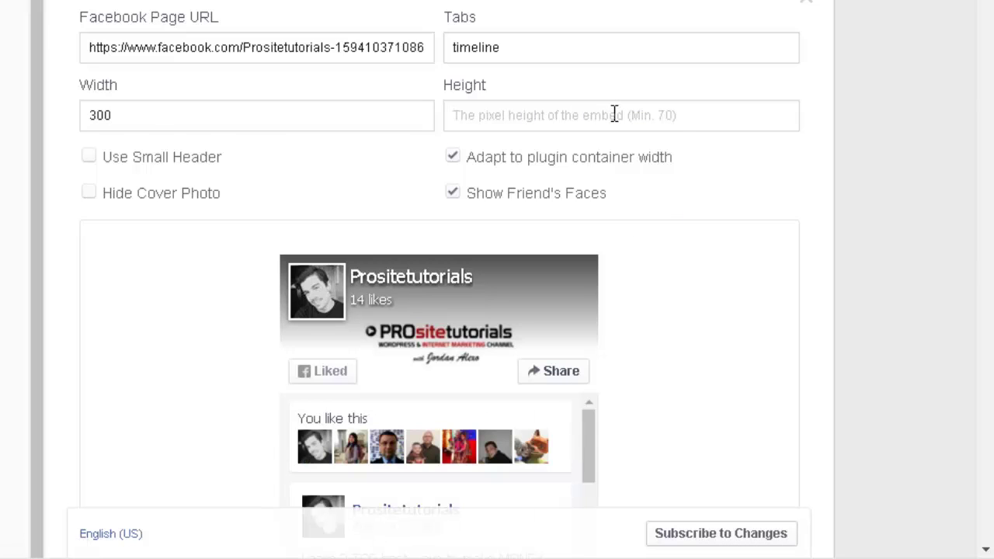
text(400)
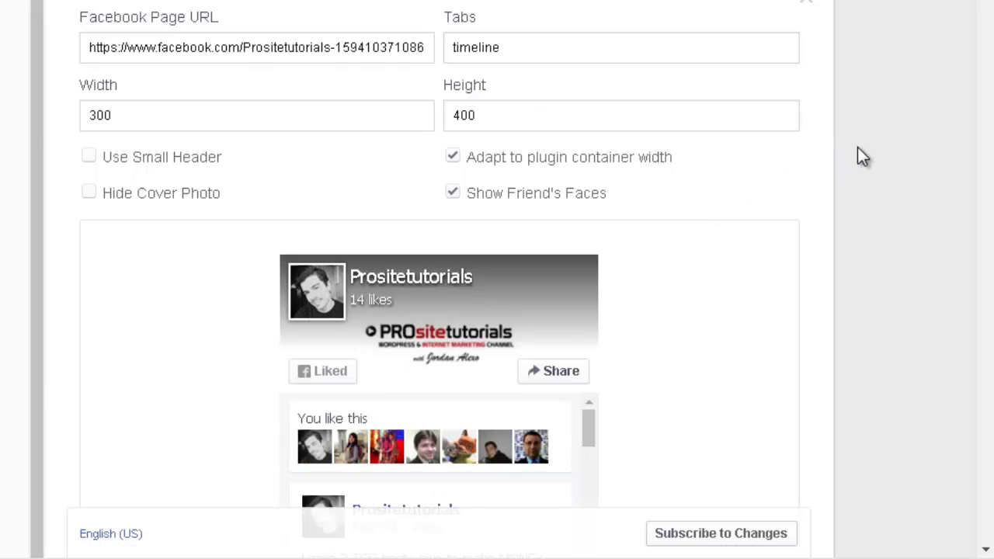
Enable the small header for the plugin, and try the Hide Cover Photo option before switching it off again.
scroll(858, 147, down, 2)
scroll(858, 148, up, 2)
scroll(313, 301, down, 2)
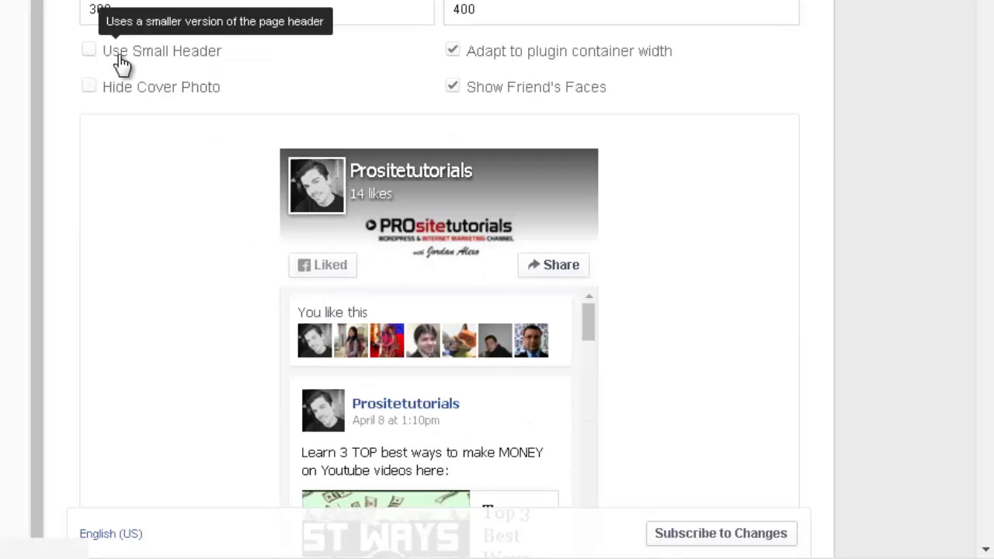
click(90, 50)
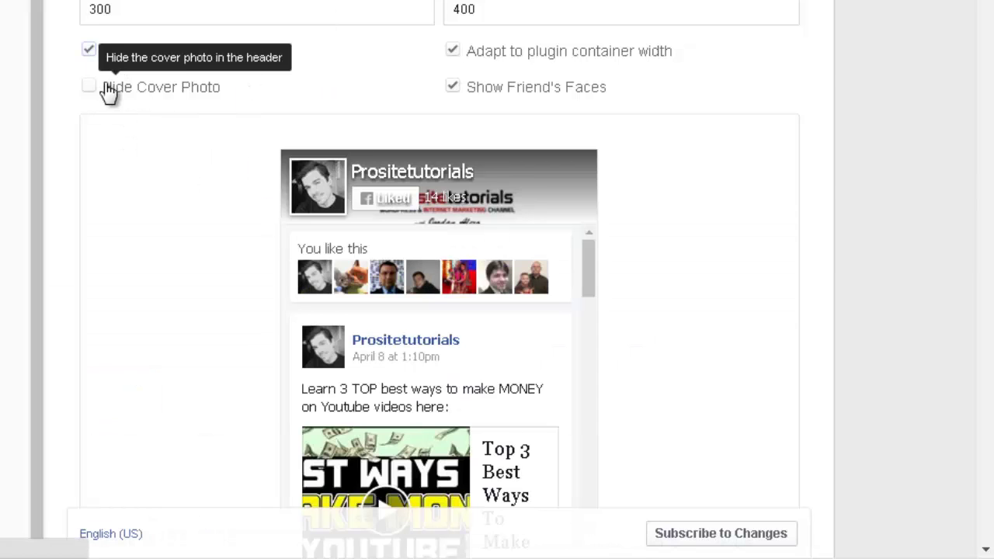
click(97, 84)
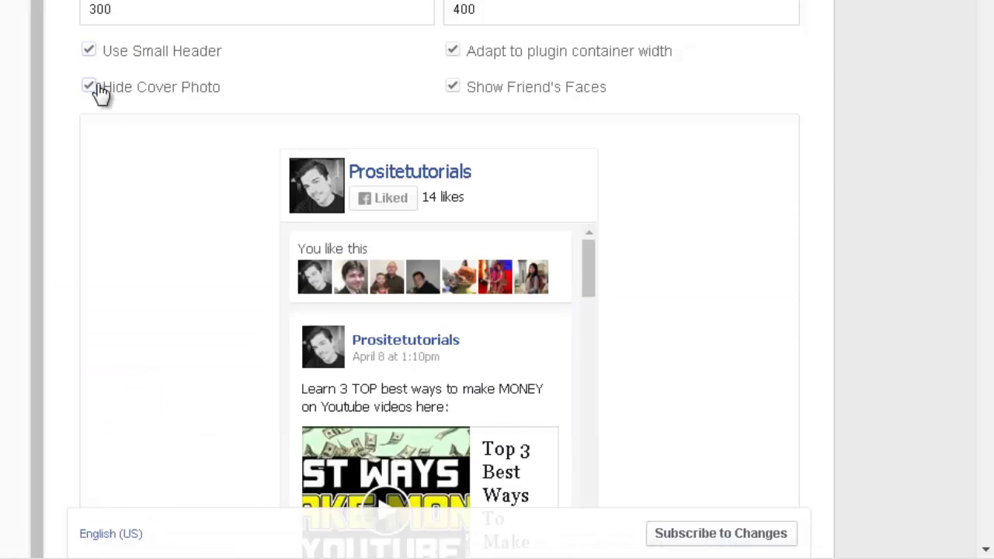
click(97, 86)
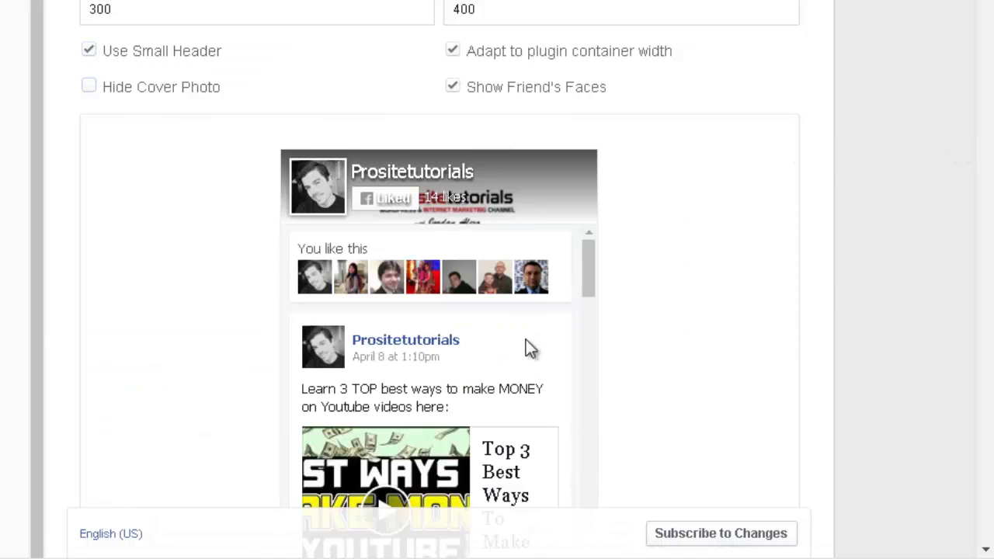
Examine the plugin preview, including the friends' faces and the scrolling timeline posts.
scroll(570, 187, down, 1)
scroll(590, 108, up, 1)
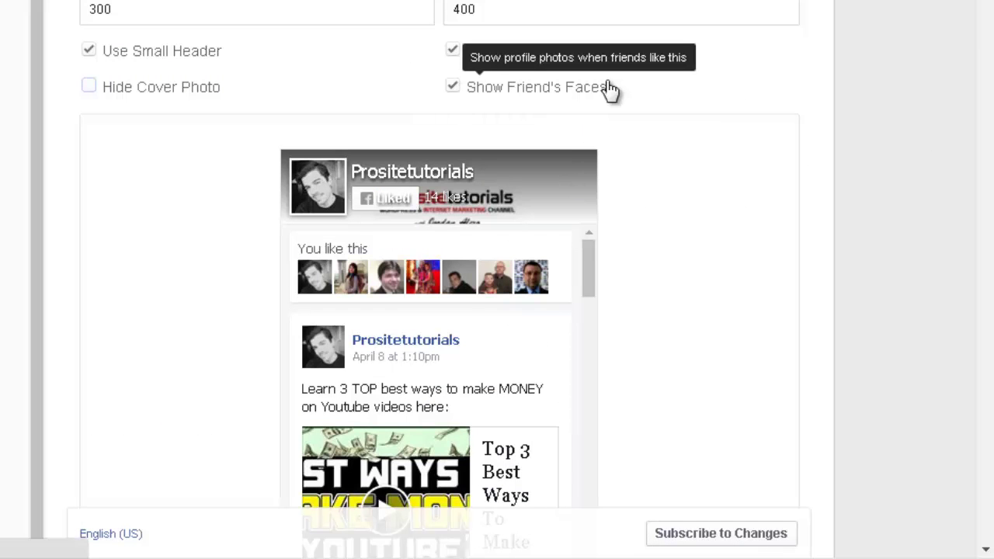
scroll(397, 195, down, 2)
scroll(633, 222, up, 2)
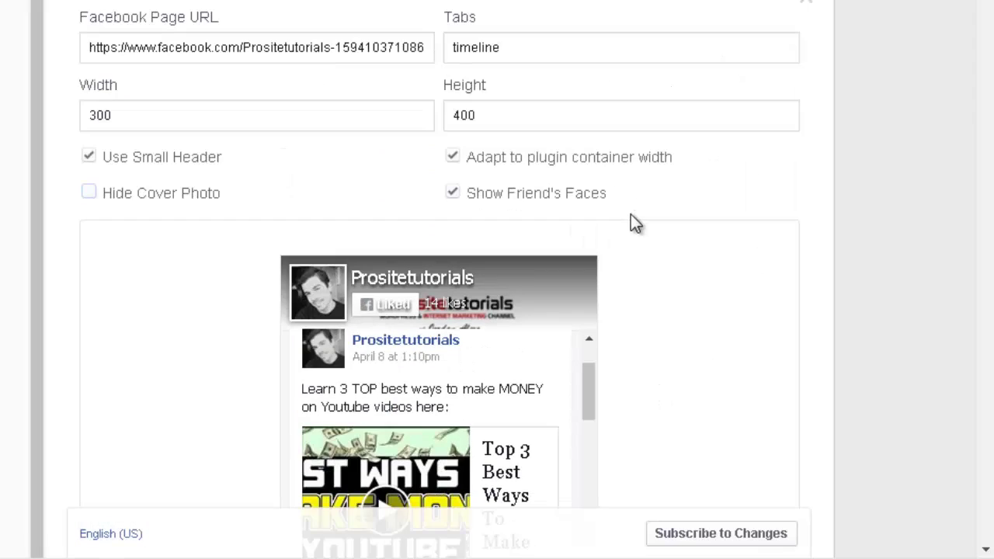
scroll(596, 310, down, 1)
scroll(596, 310, down, 3)
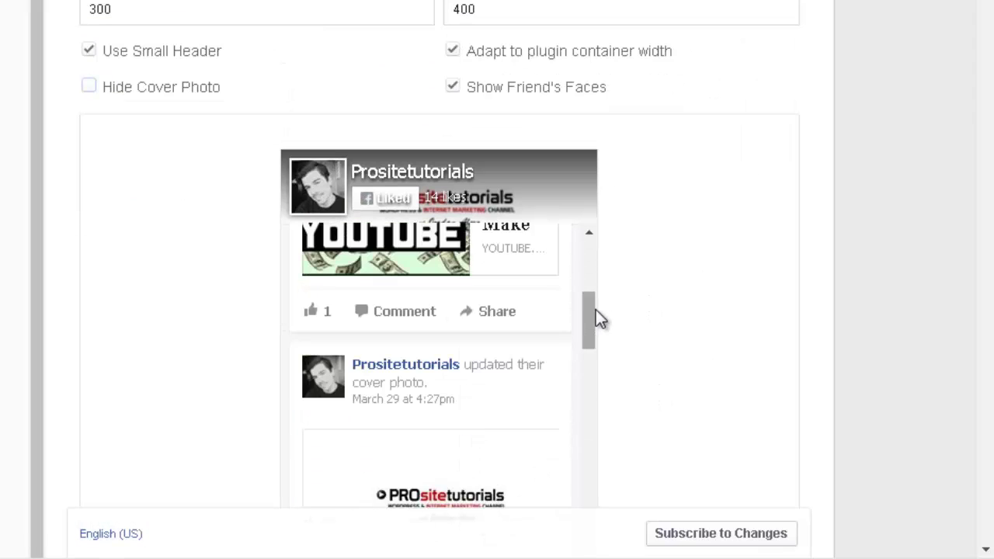
scroll(709, 257, down, 1)
scroll(709, 259, down, 1)
scroll(554, 355, up, 4)
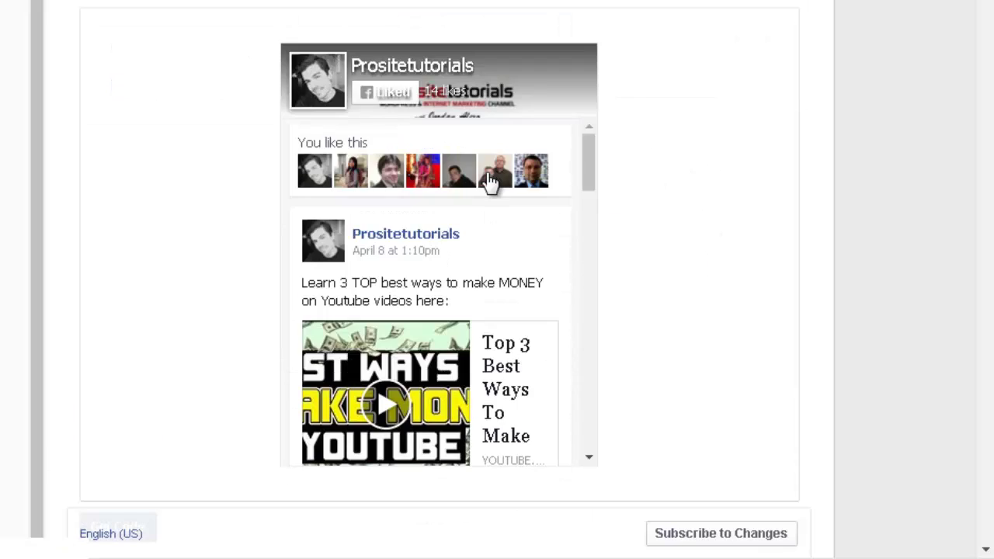
Generate the page plugin's embed code and copy the whole JavaScript SDK snippet from Step 2.
scroll(580, 355, down, 2)
scroll(492, 231, down, 2)
scroll(680, 373, down, 1)
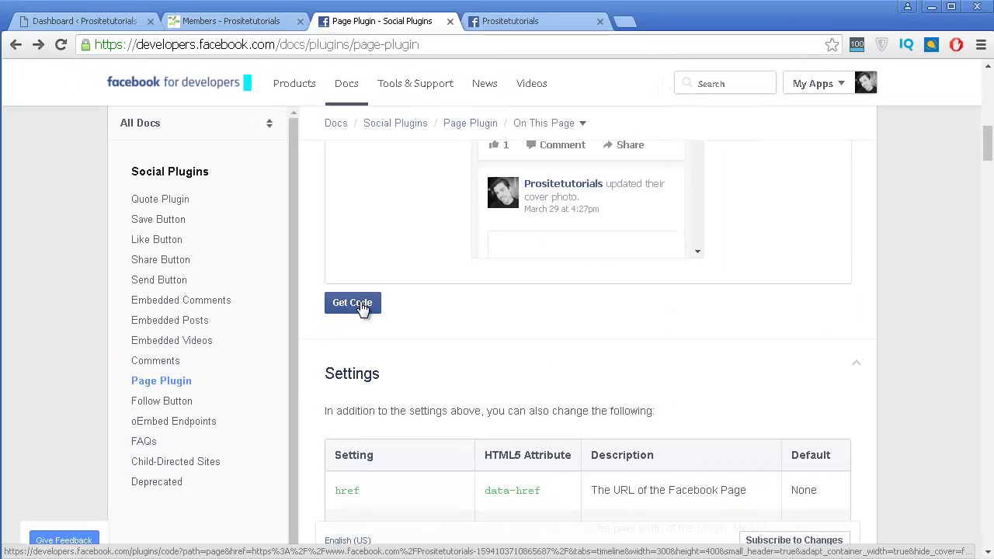
click(357, 306)
scroll(450, 311, down, 1)
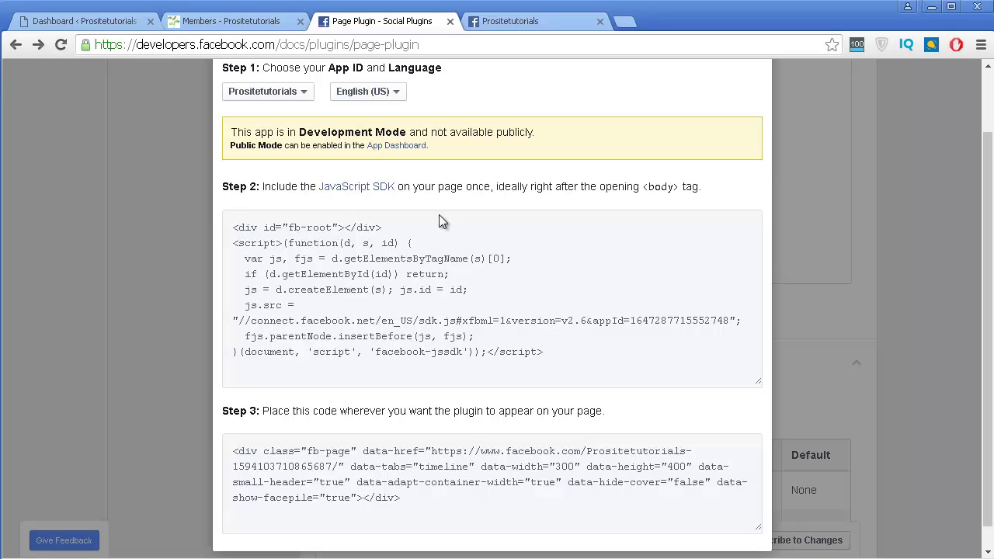
drag(564, 352, 233, 227)
key(ctrl+c)
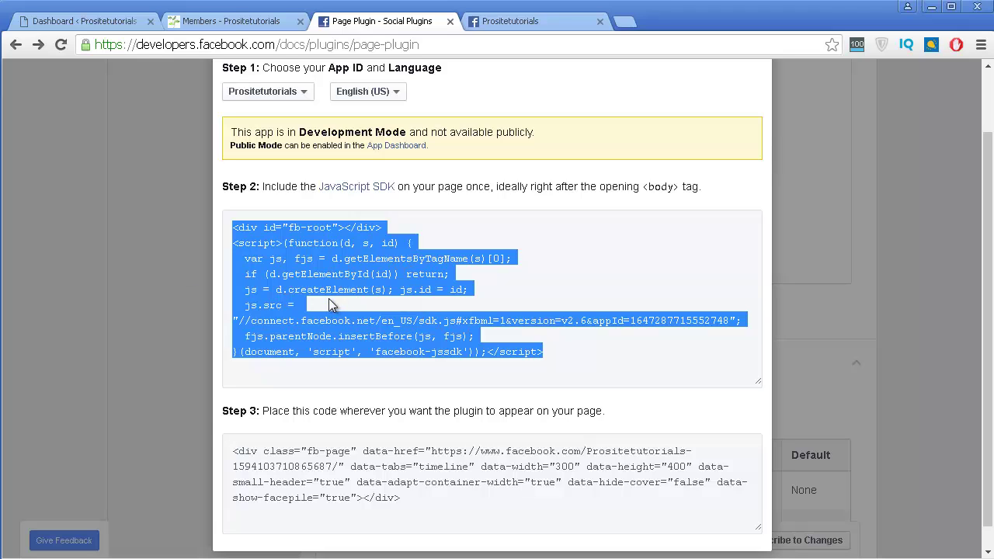
Switch to the WordPress dashboard and open the Optimizer theme's Theme Header file (header.php) in the theme editor.
click(83, 19)
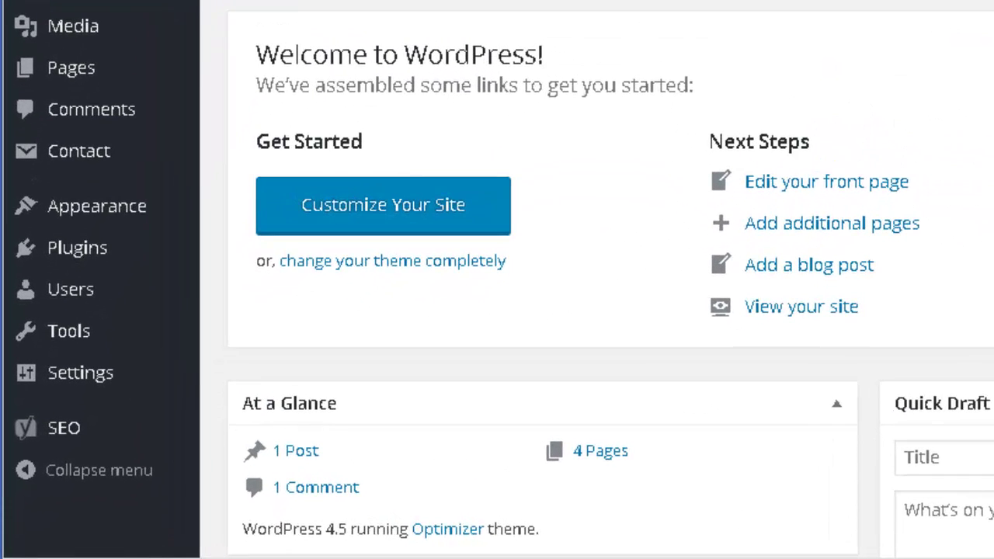
mouse_move(143, 220)
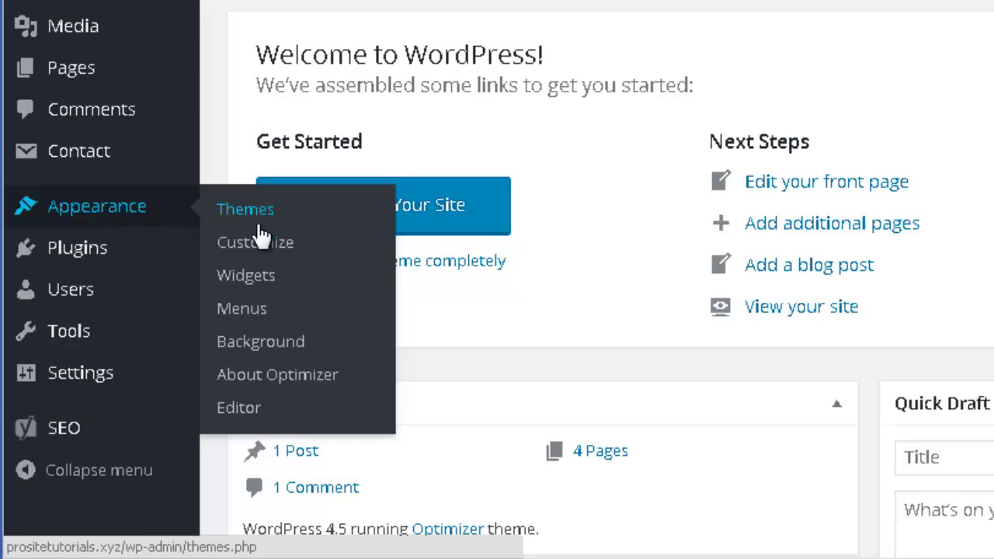
click(239, 409)
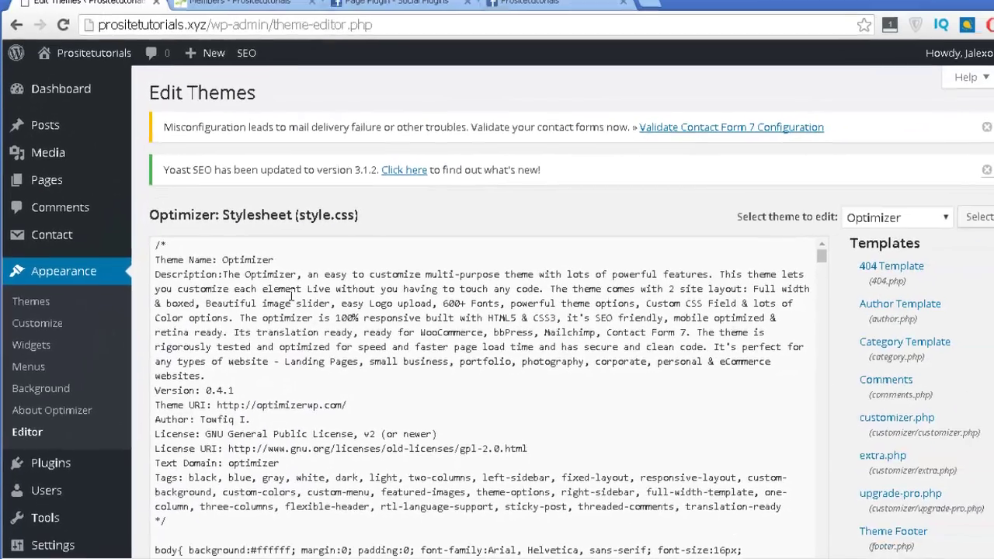
scroll(760, 209, down, 1)
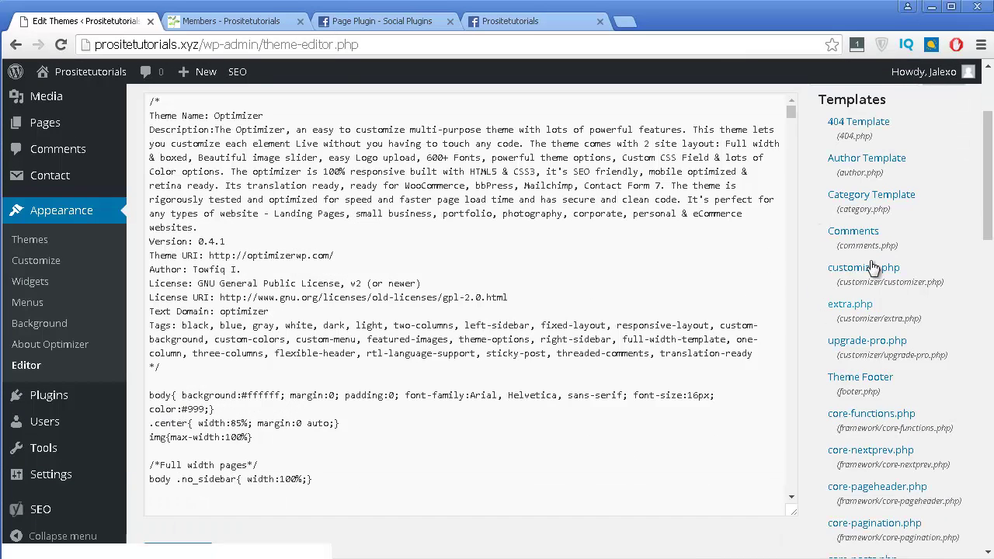
scroll(869, 264, down, 3)
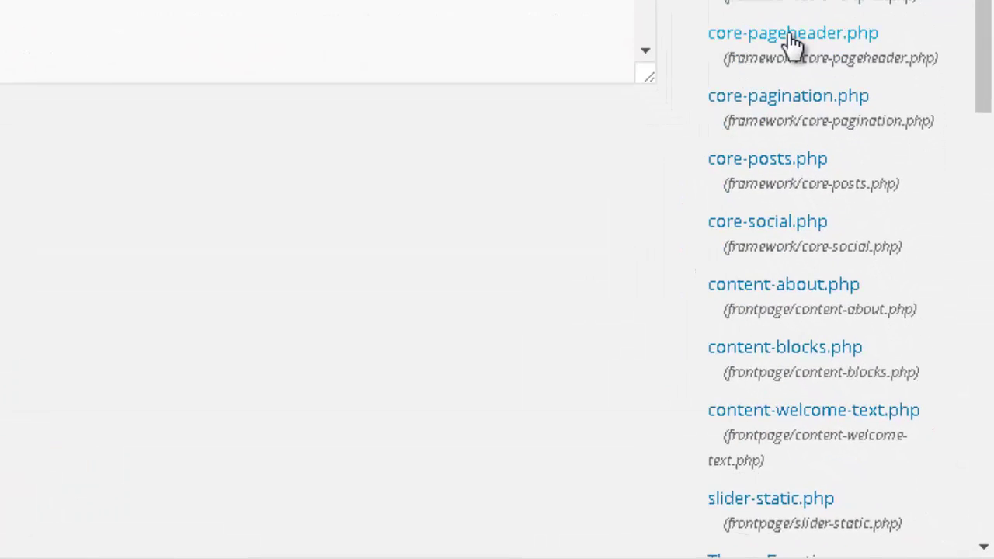
scroll(792, 45, down, 3)
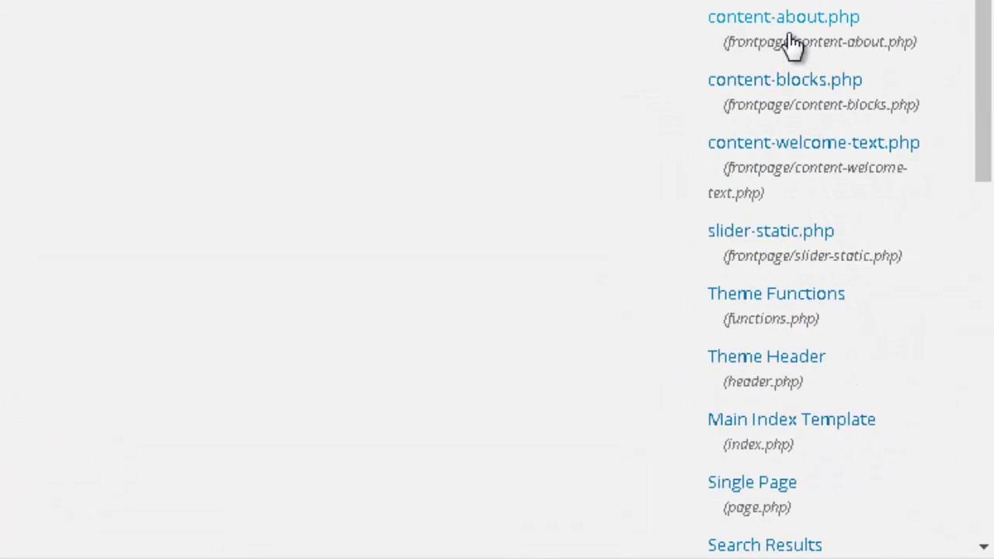
scroll(792, 45, down, 2)
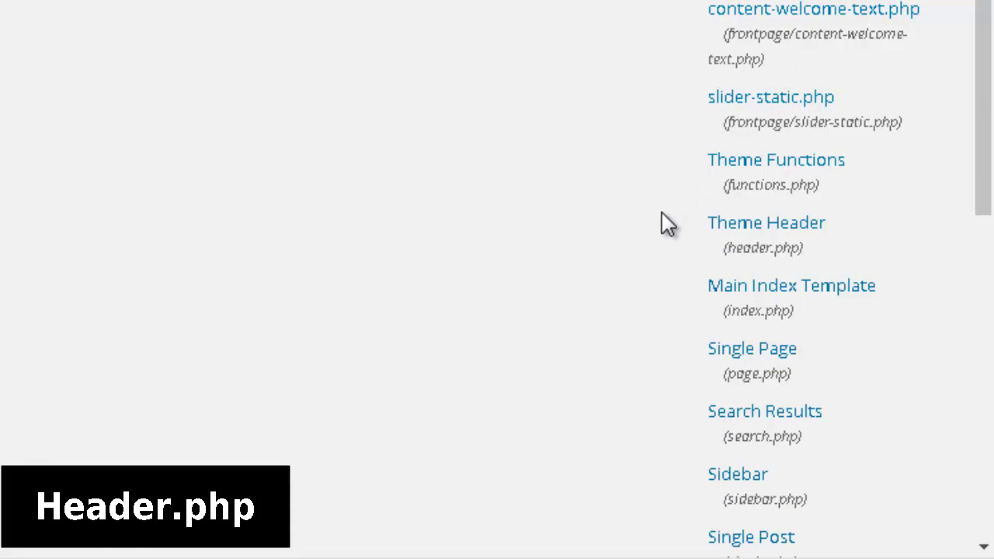
click(785, 245)
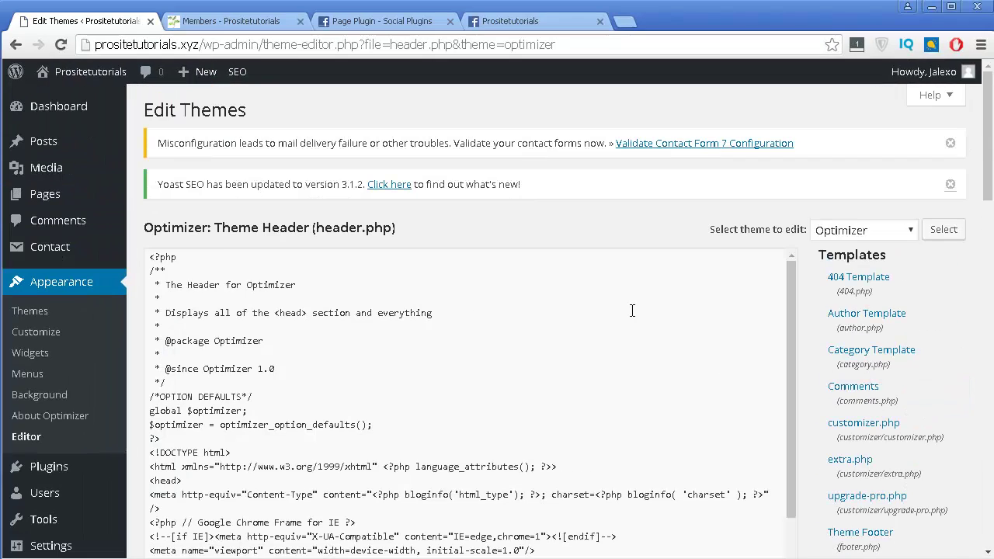
Add four blank lines below the <!--HEADER--> comment that follows the opening body tag in header.php.
scroll(632, 308, down, 2)
click(520, 314)
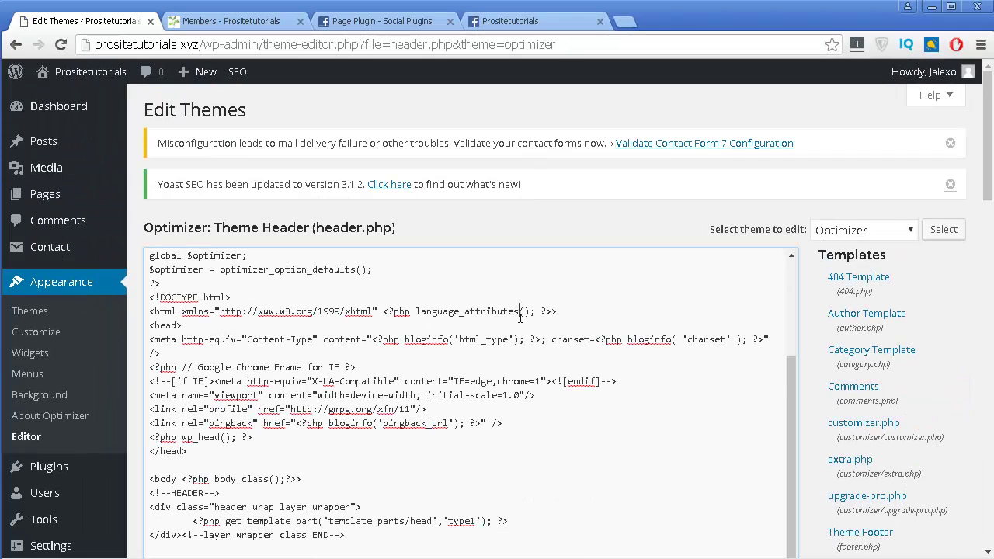
scroll(612, 490, down, 1)
scroll(465, 407, down, 1)
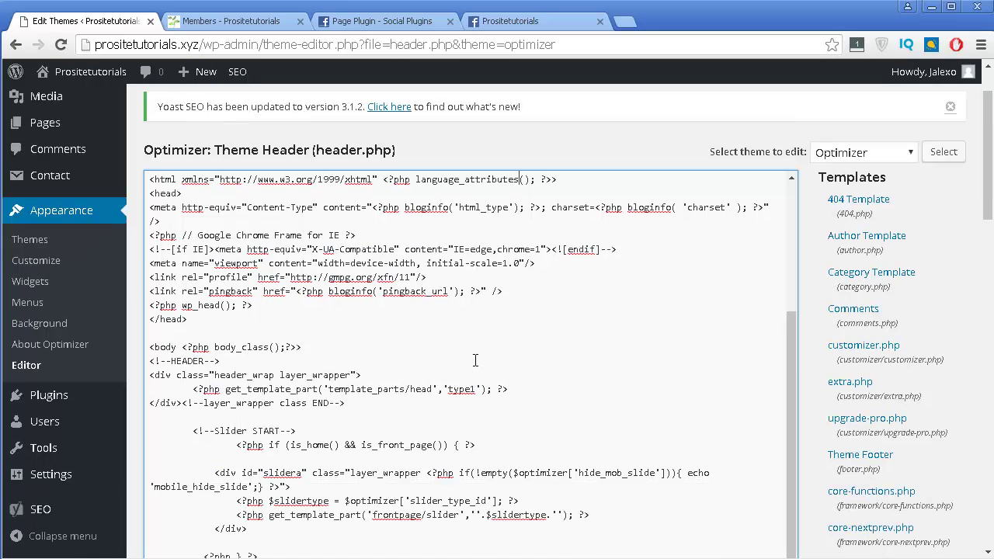
scroll(349, 335, down, 1)
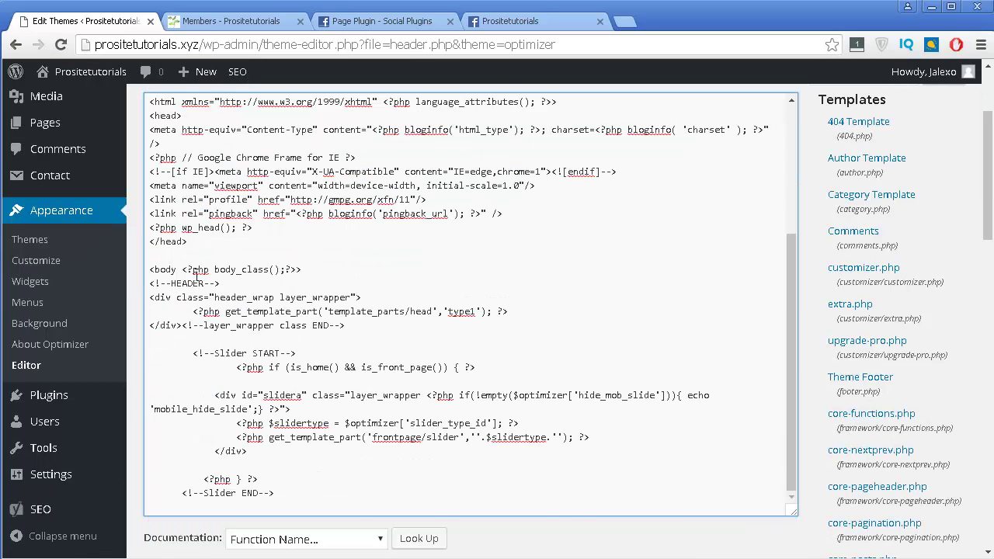
scroll(195, 269, up, 1)
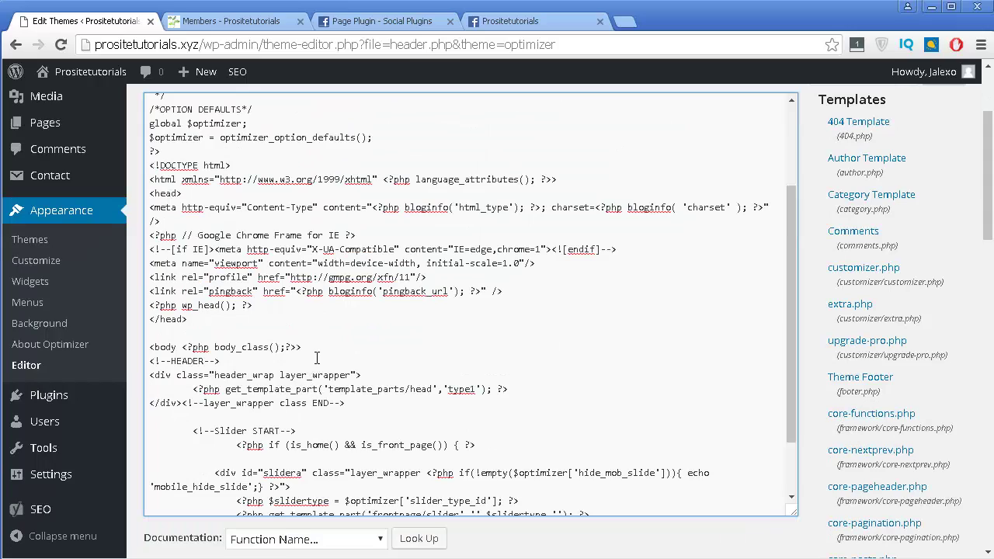
click(317, 358)
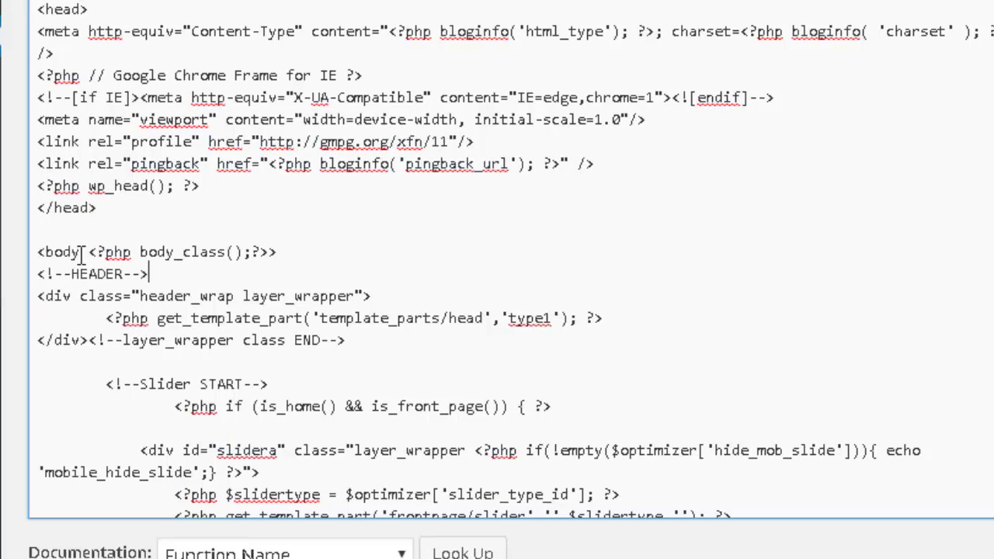
click(46, 253)
drag(46, 254, 283, 253)
click(176, 273)
key(Return)
key(Return)
key(Return)
key(Return)
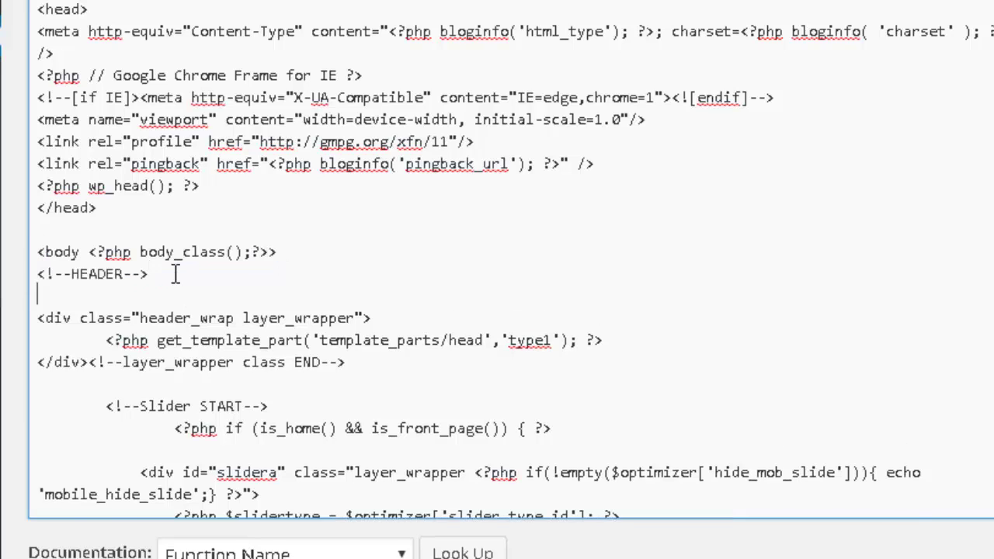
Paste the JavaScript SDK snippet directly below the <!--HEADER--> comment and update the theme header file.
click(120, 303)
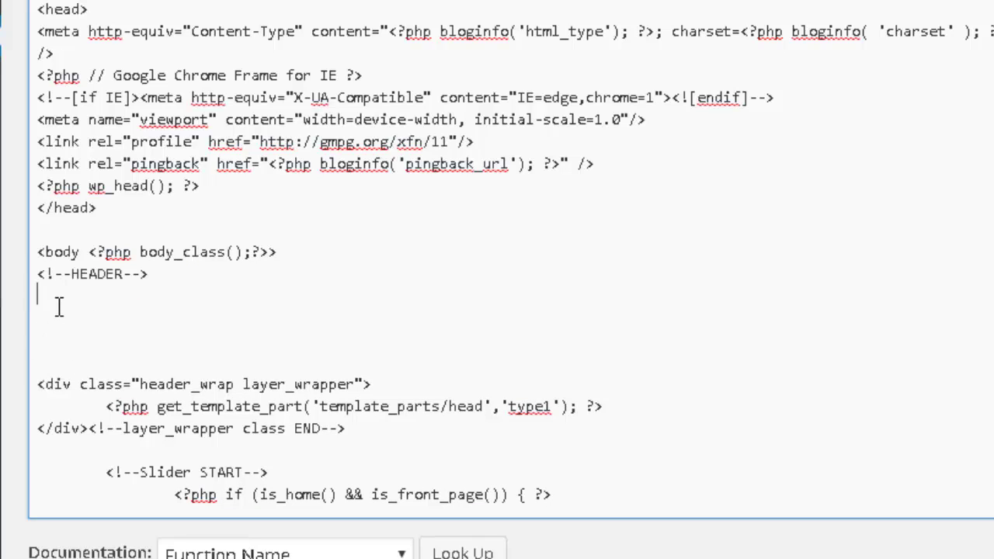
key(ctrl+v)
scroll(493, 376, down, 2)
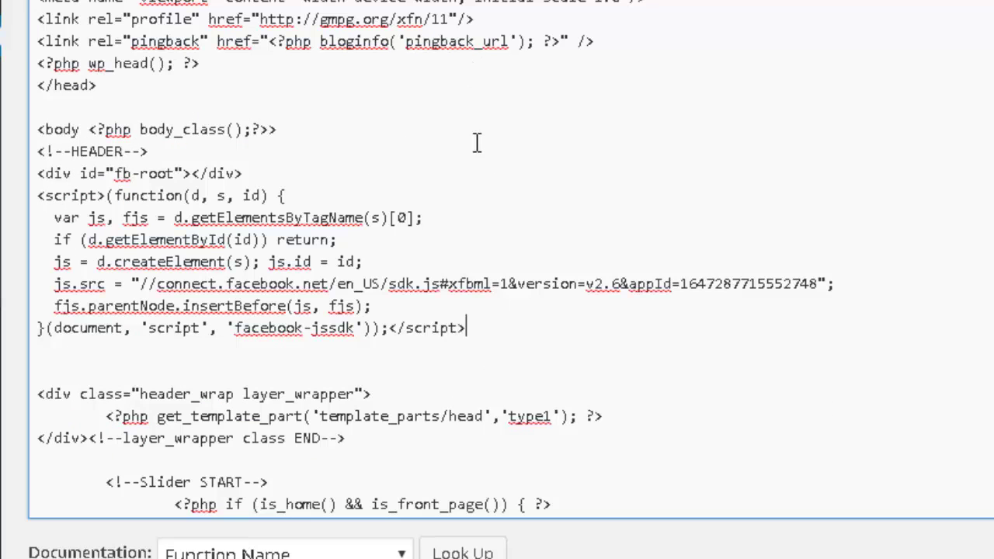
scroll(497, 311, down, 2)
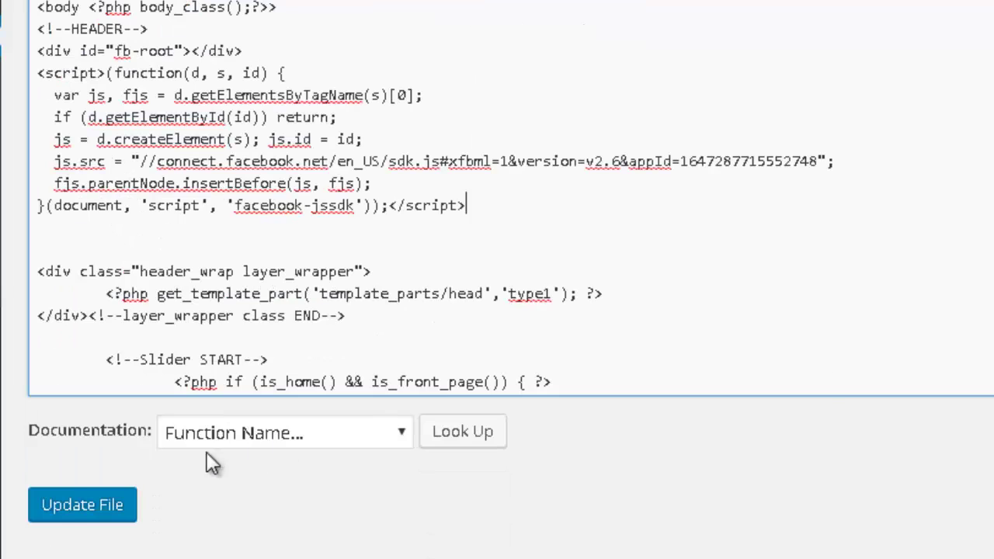
click(66, 507)
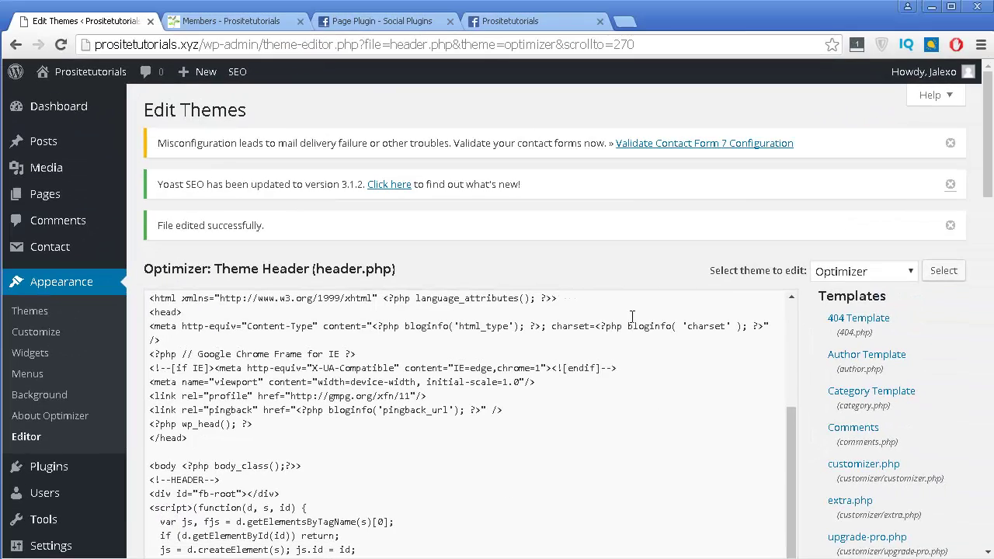
Return to Facebook's Page Plugin page and copy the whole Step 3 fb-page div code.
click(425, 21)
scroll(461, 484, down, 1)
drag(461, 484, 233, 423)
key(ctrl+c)
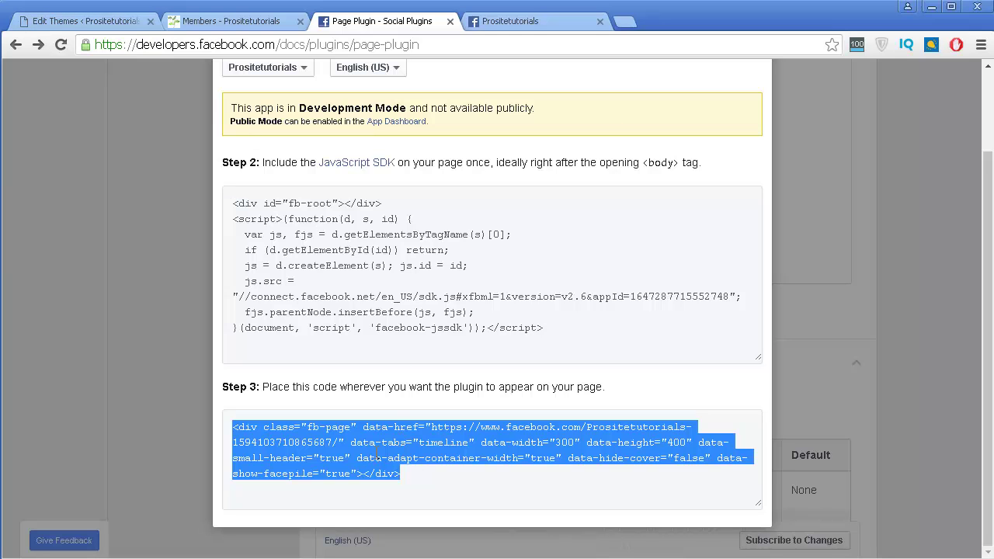
Open the WordPress Widgets page and add a Text widget above Search in the Right Sidebar.
click(37, 25)
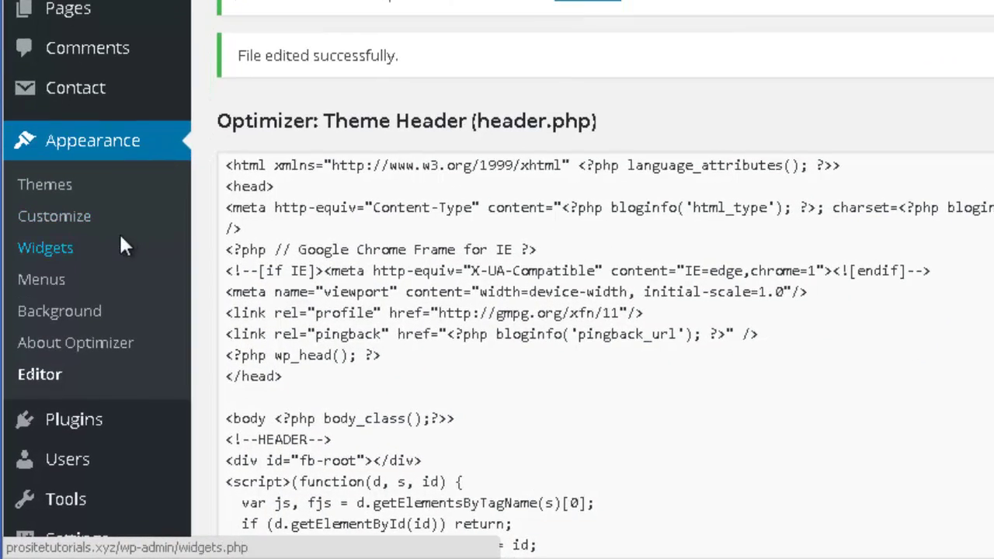
click(120, 245)
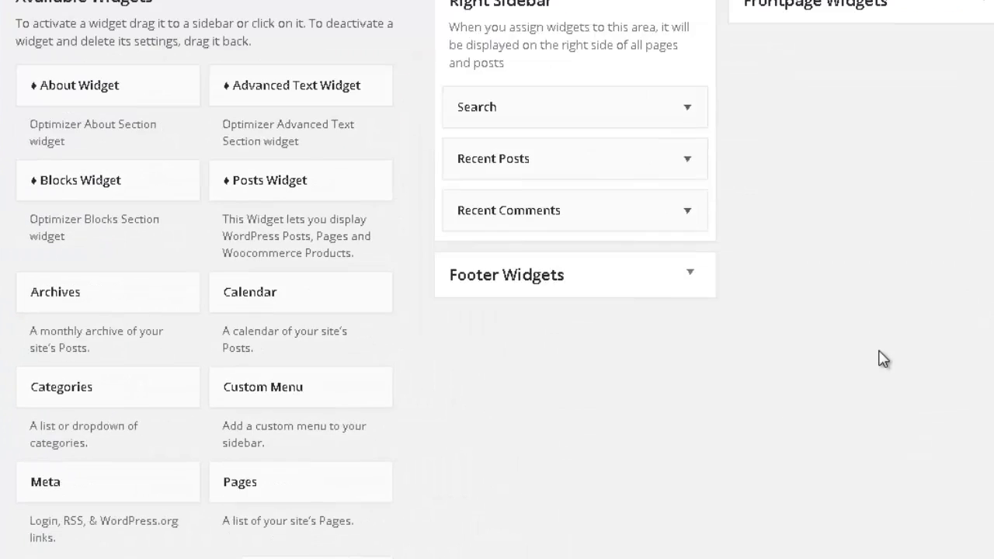
scroll(879, 357, down, 3)
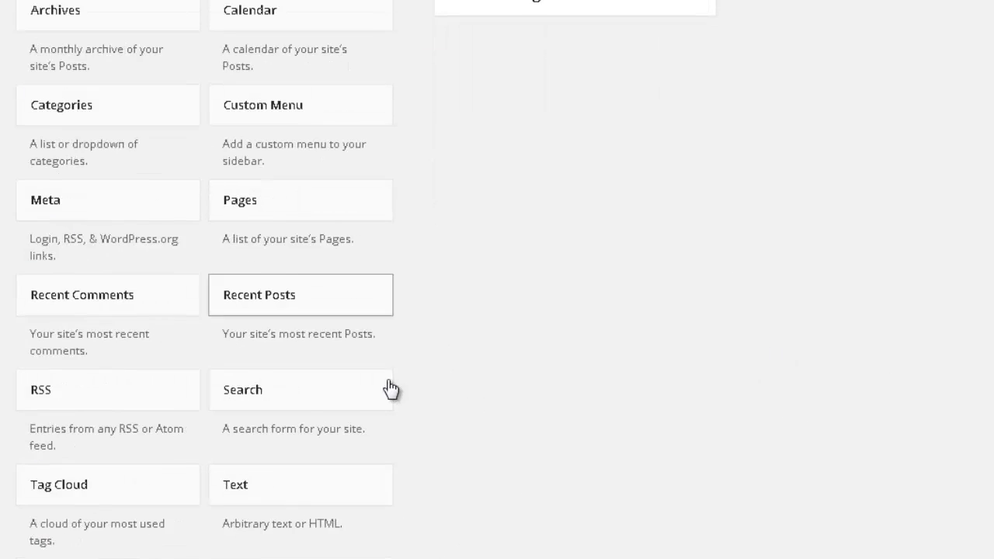
scroll(380, 396, down, 3)
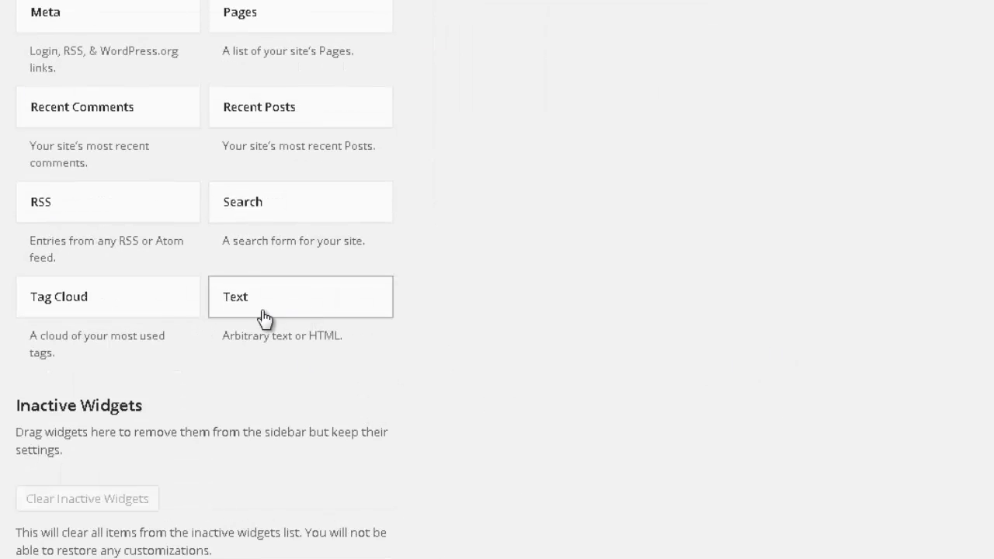
drag(305, 302, 629, 276)
scroll(505, 236, up, 6)
scroll(508, 244, up, 5)
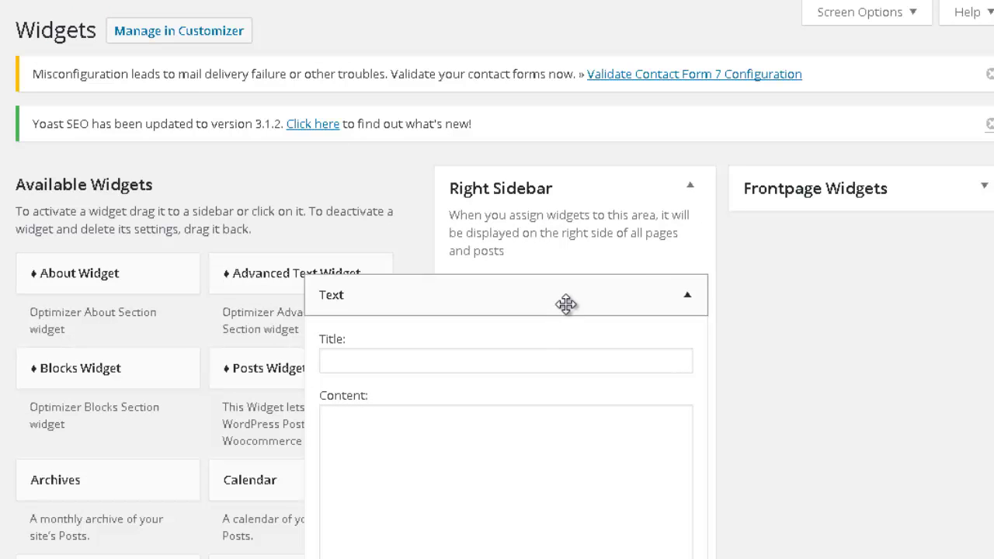
scroll(868, 346, down, 1)
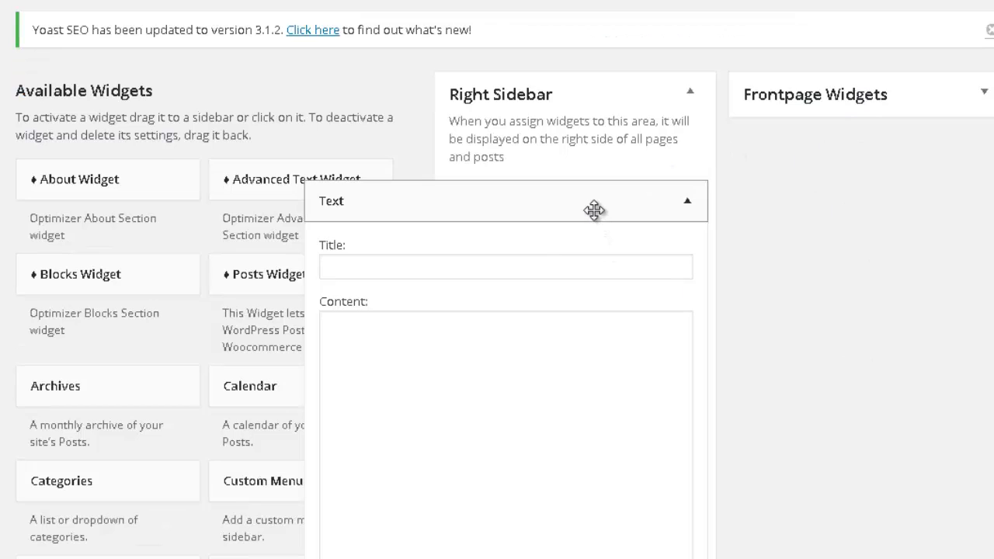
scroll(709, 225, down, 1)
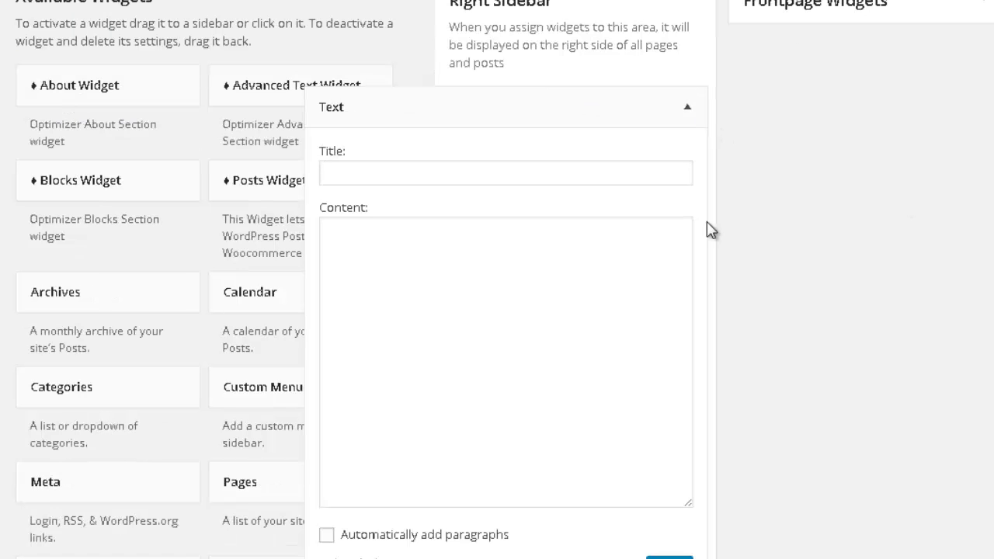
Paste the copied fb-page code into the Text widget's content and save the widget.
click(385, 239)
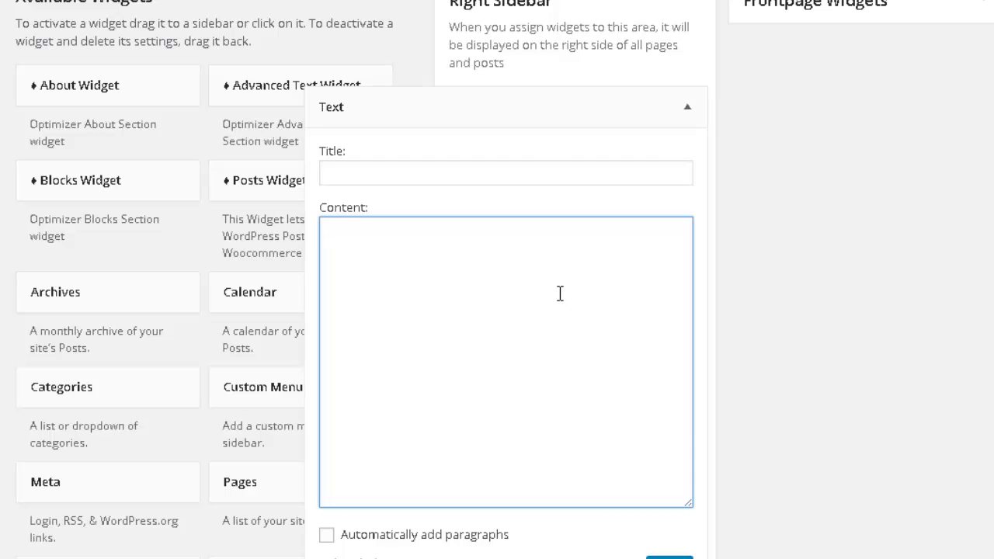
key(ctrl+v)
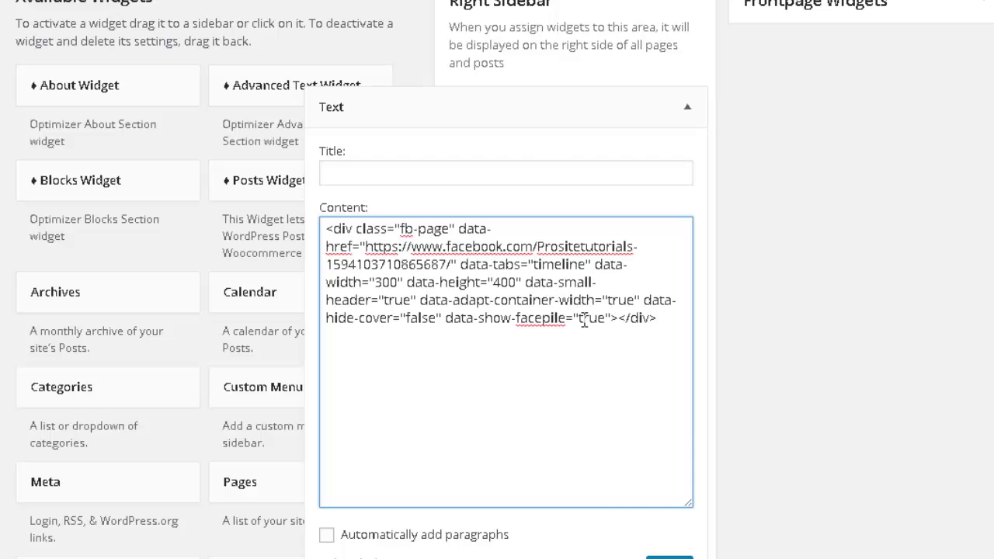
scroll(588, 311, down, 1)
click(684, 488)
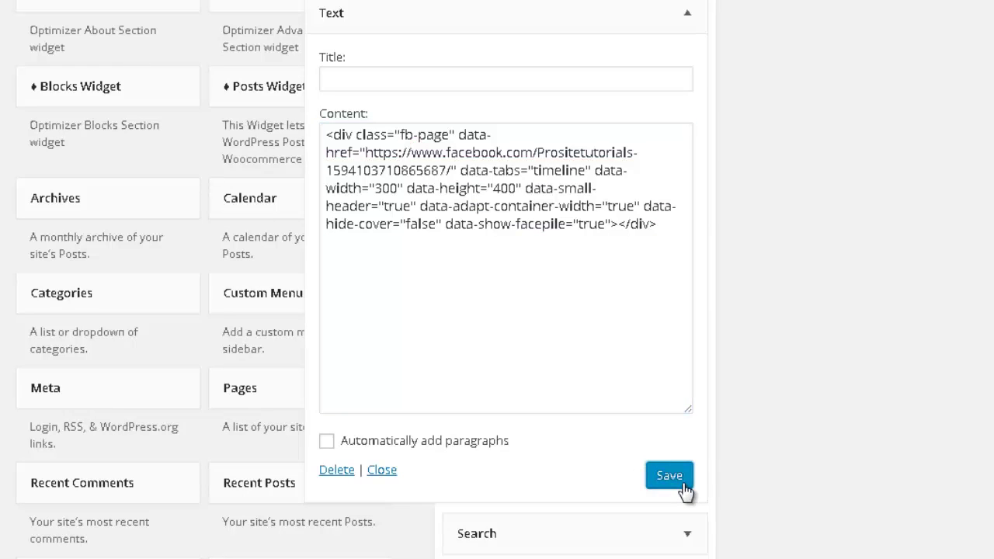
click(684, 488)
Reload the site's Members page and examine the Facebook box in the sidebar, including its header, faces and scrolling posts.
click(241, 21)
click(62, 45)
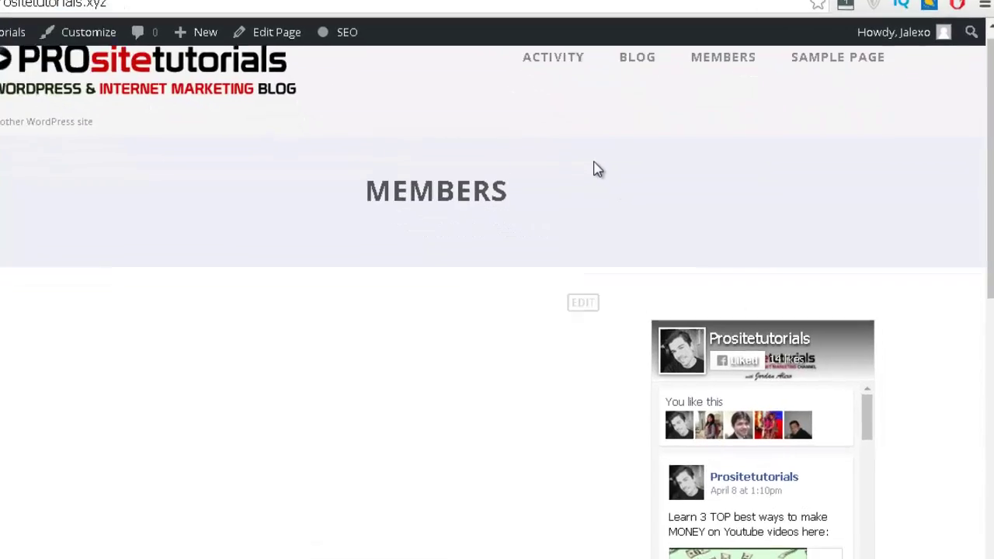
scroll(602, 171, down, 5)
scroll(730, 217, down, 4)
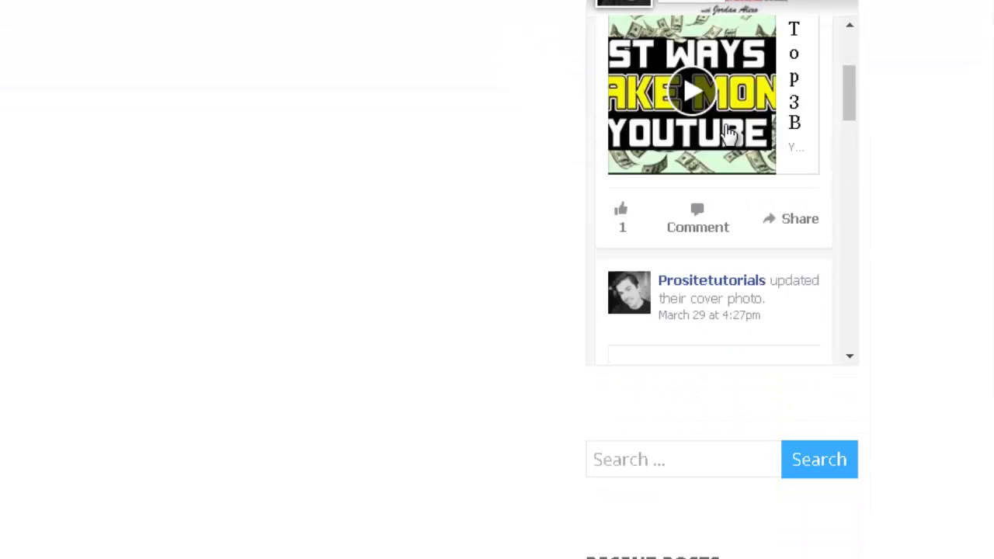
scroll(728, 134, down, 2)
scroll(711, 233, up, 4)
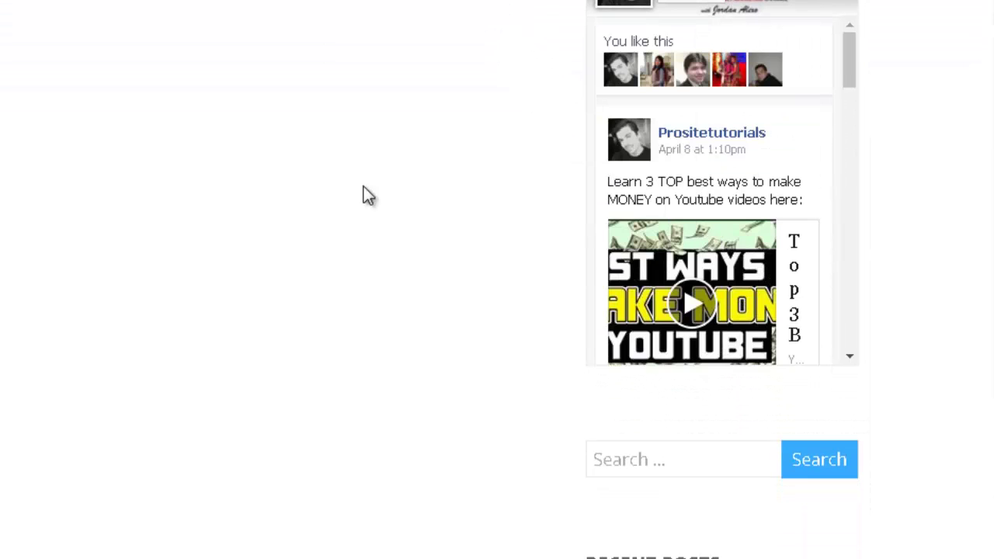
scroll(318, 191, up, 5)
scroll(320, 181, down, 1)
scroll(319, 181, up, 1)
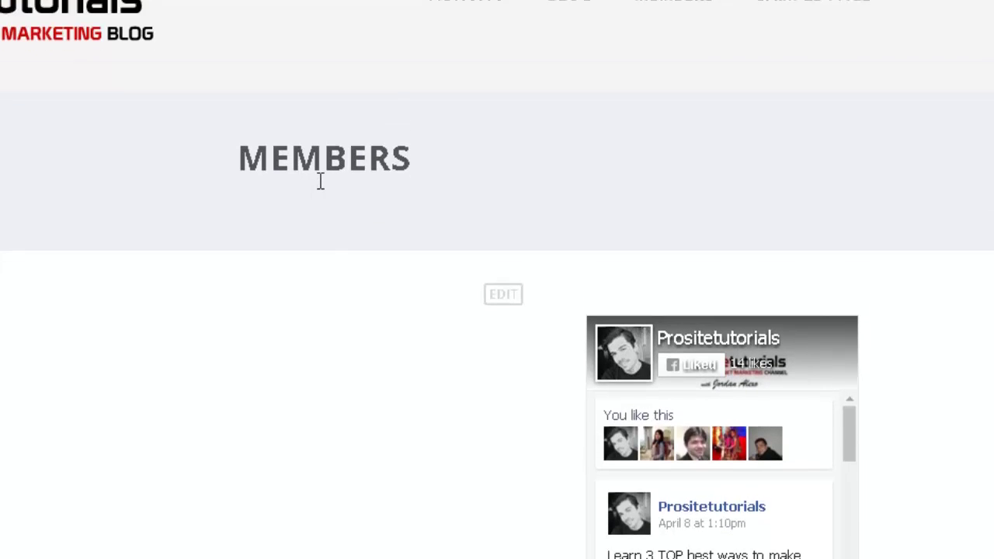
scroll(319, 181, down, 2)
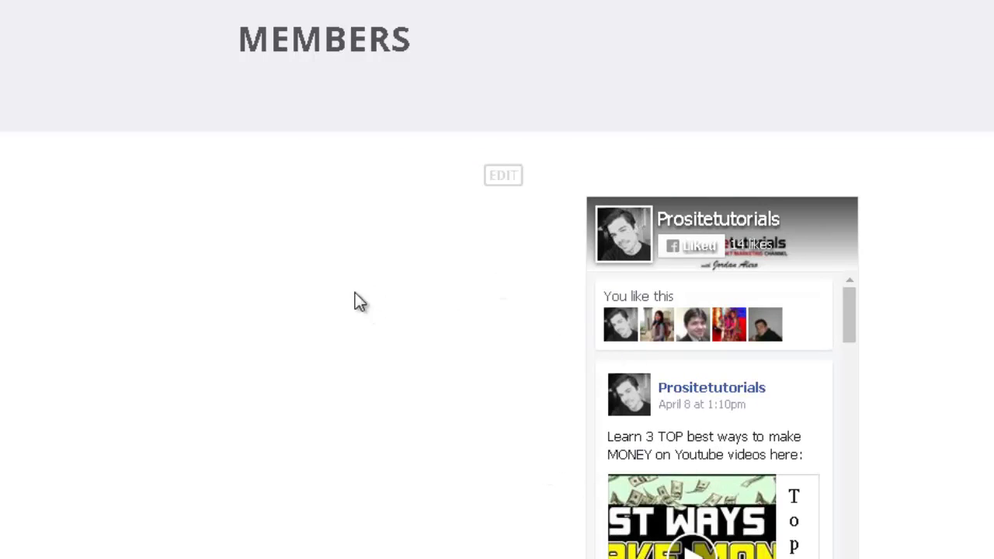
scroll(741, 318, down, 1)
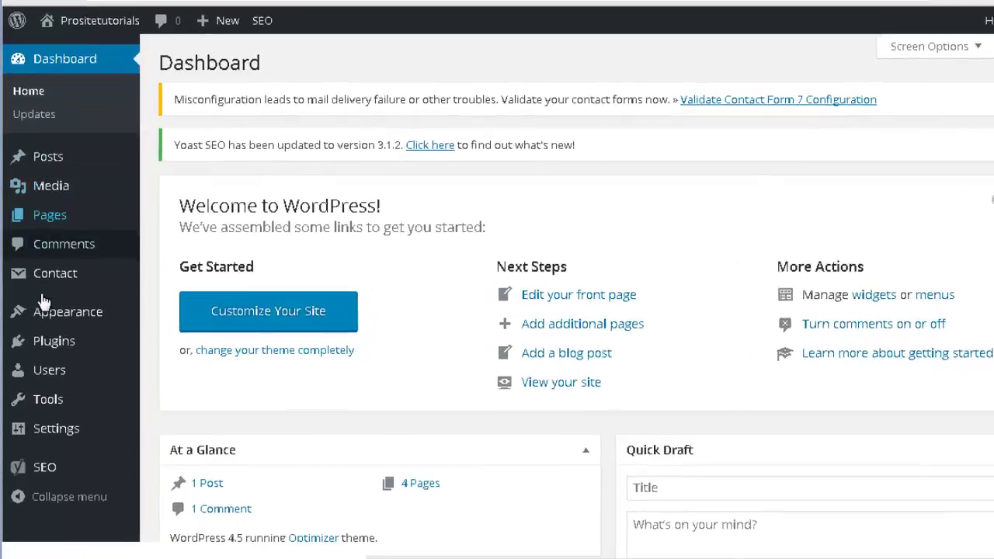
Open the page for adding new WordPress plugins and search for "facebook".
mouse_move(46, 372)
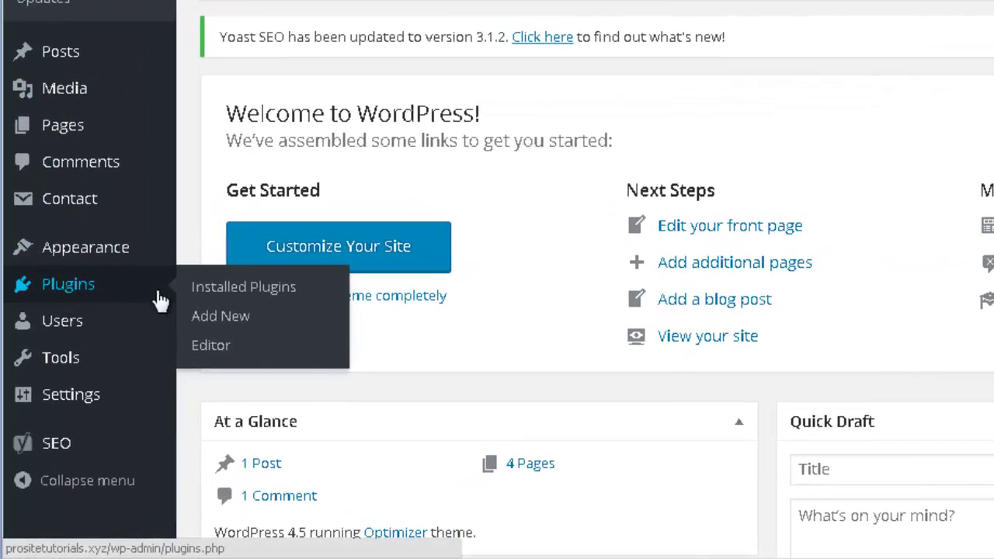
click(224, 329)
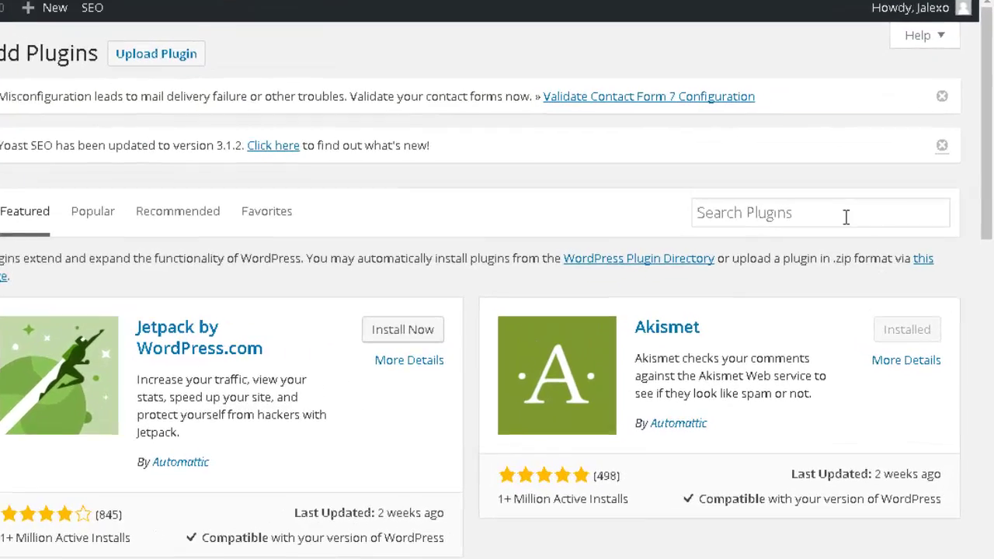
click(865, 241)
text(facebook)
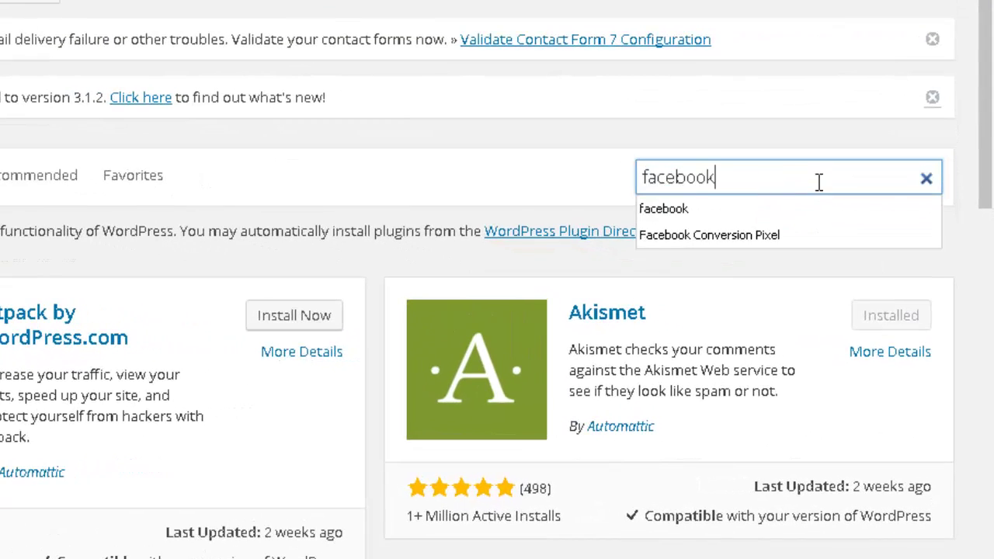
key(Return)
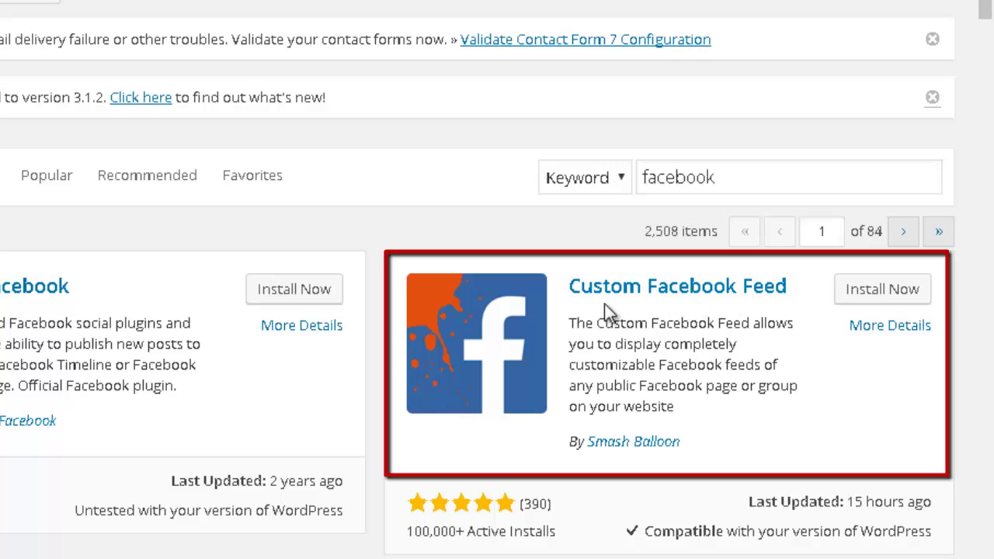
Install and activate the Custom Facebook Feed plugin, and open its Facebook Feed settings.
click(905, 292)
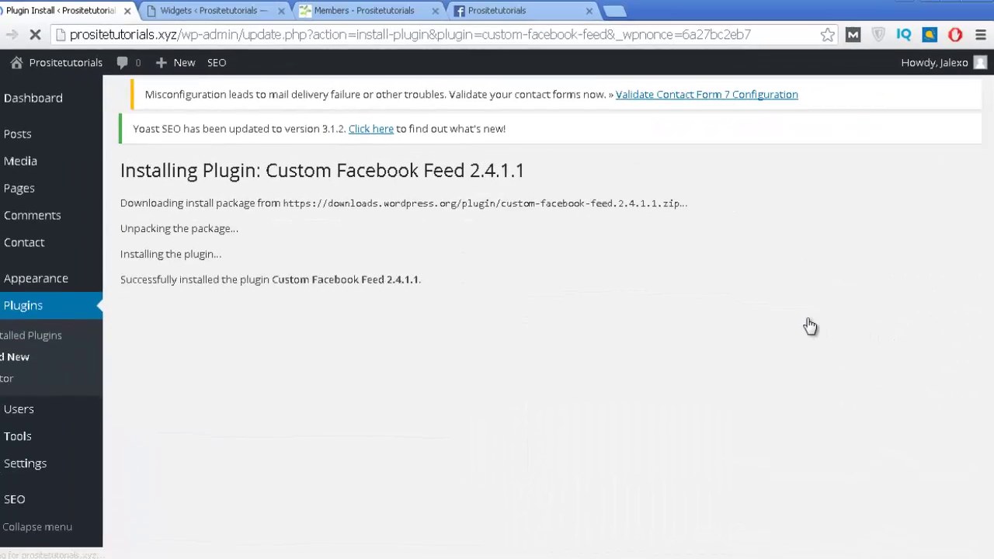
click(171, 304)
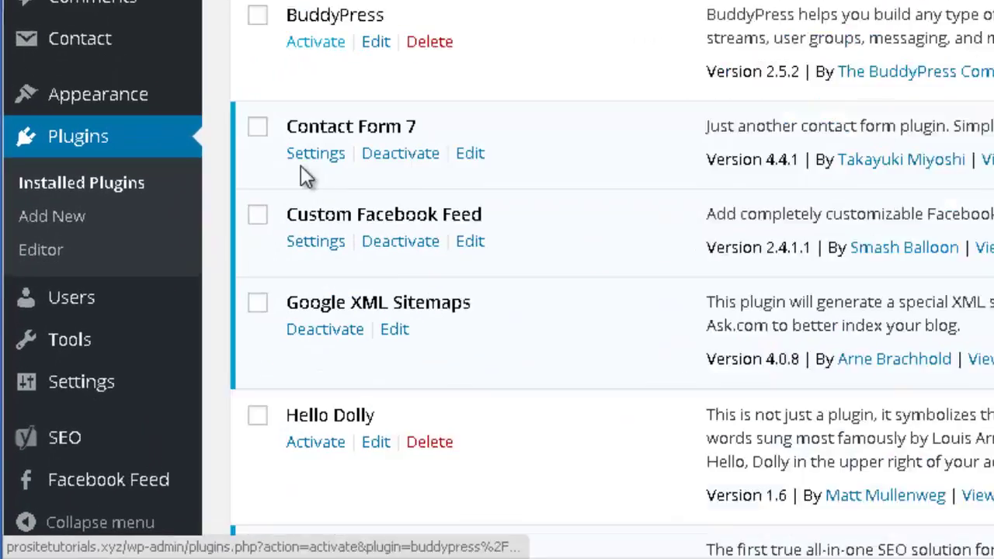
mouse_move(58, 488)
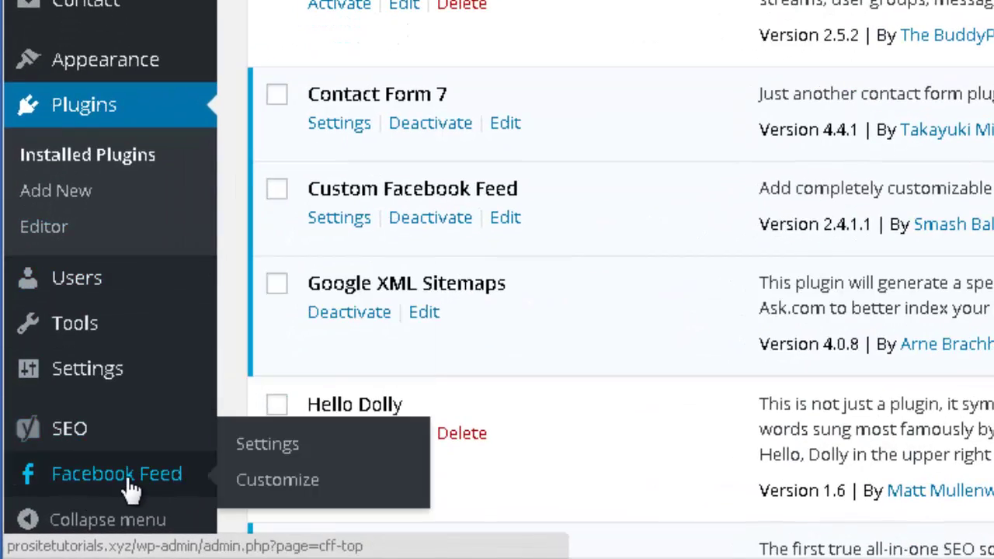
click(273, 453)
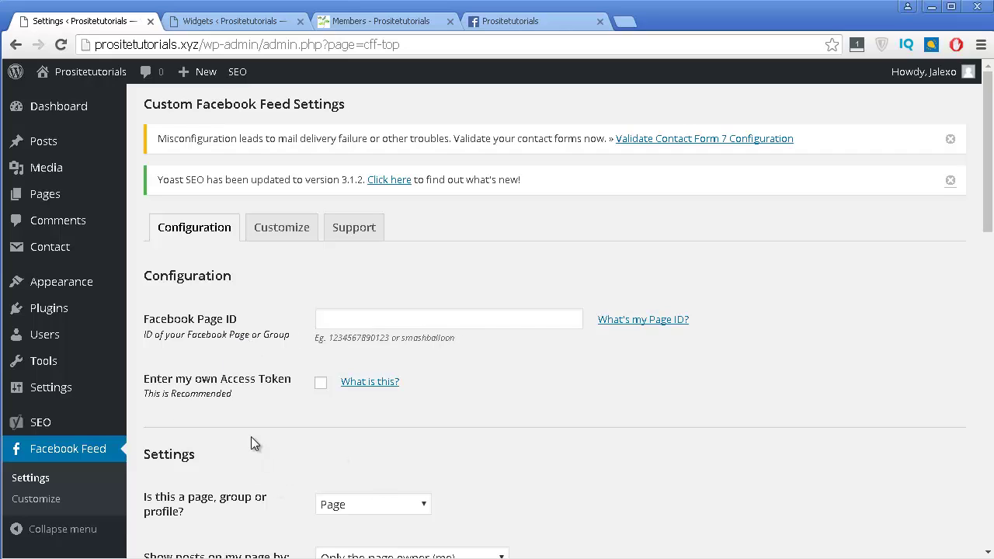
Copy the numeric page ID from the Prositetutorials Facebook page's URL and paste it as the plugin's Facebook Page ID.
click(544, 23)
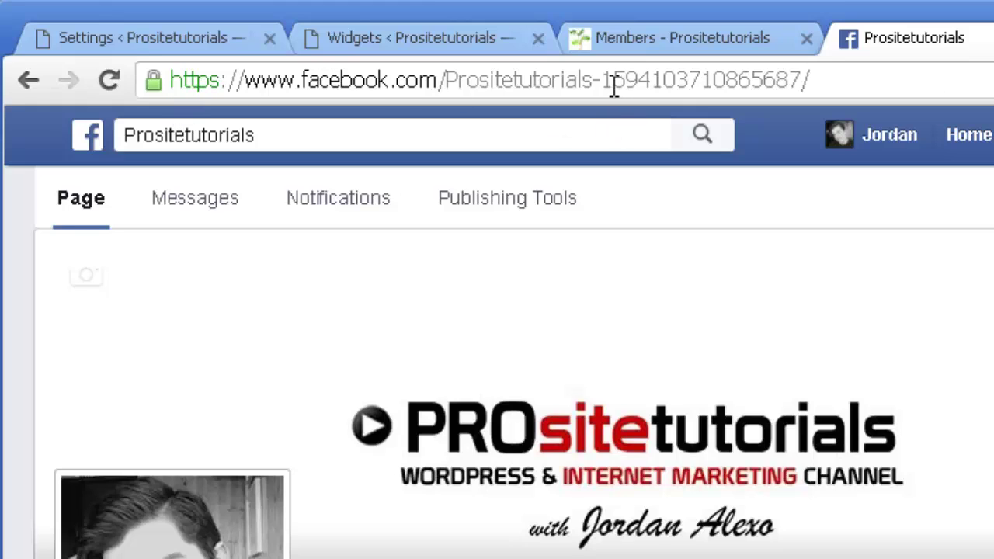
mouse_move(603, 82)
mouse_down()
mouse_move(805, 80)
mouse_move(792, 98)
mouse_up()
key(ctrl+c)
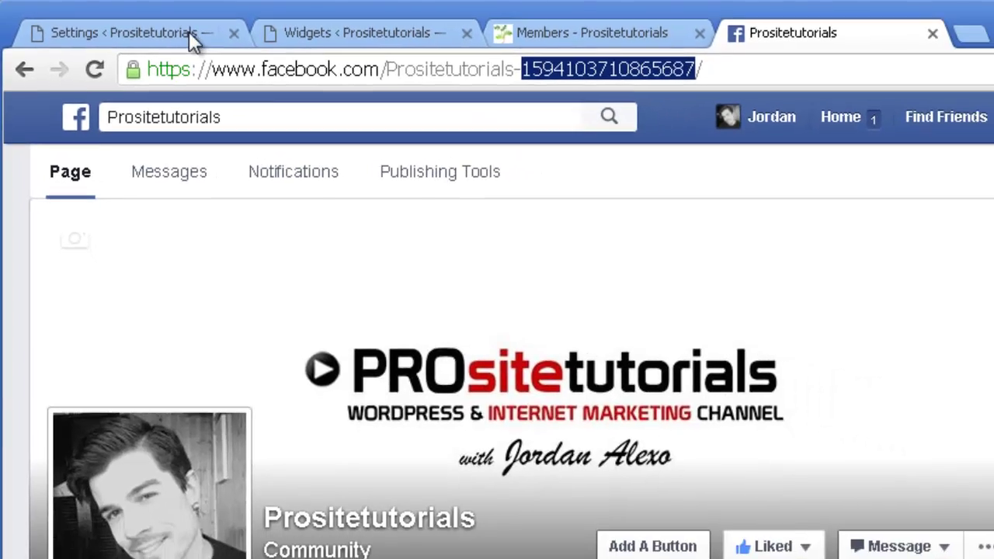
click(186, 37)
click(438, 320)
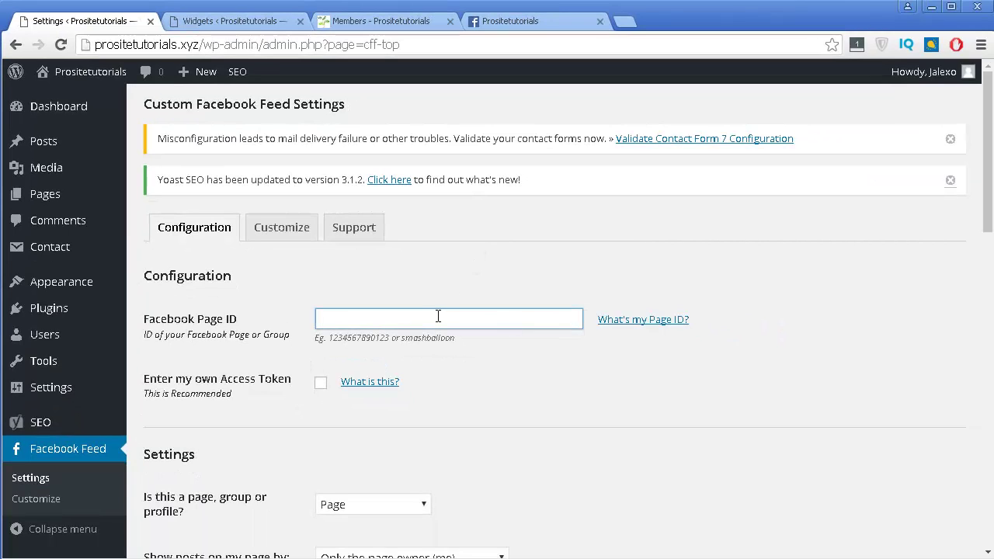
key(ctrl+v)
click(498, 410)
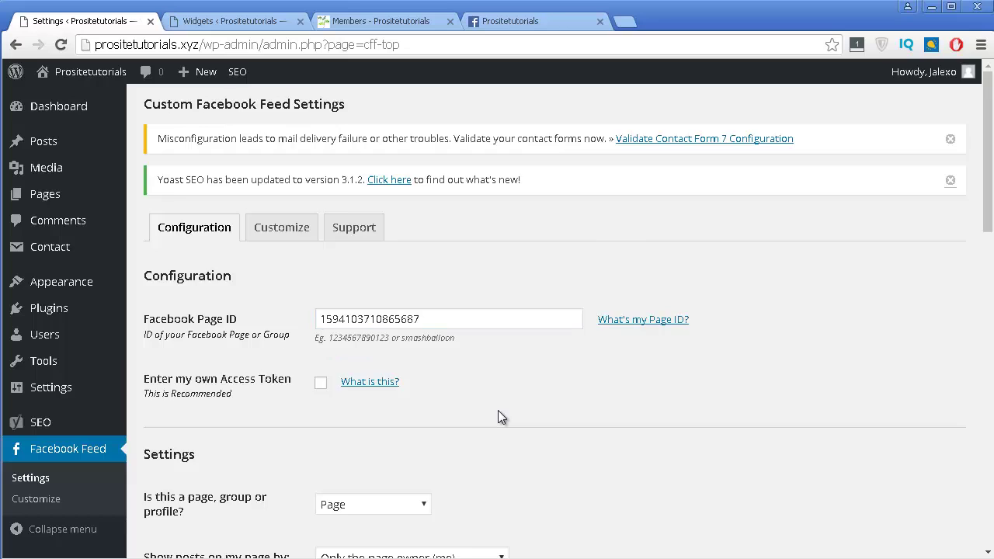
Review the feed's post, language and timezone settings and save the plugin configuration.
scroll(498, 410, down, 2)
scroll(356, 248, down, 1)
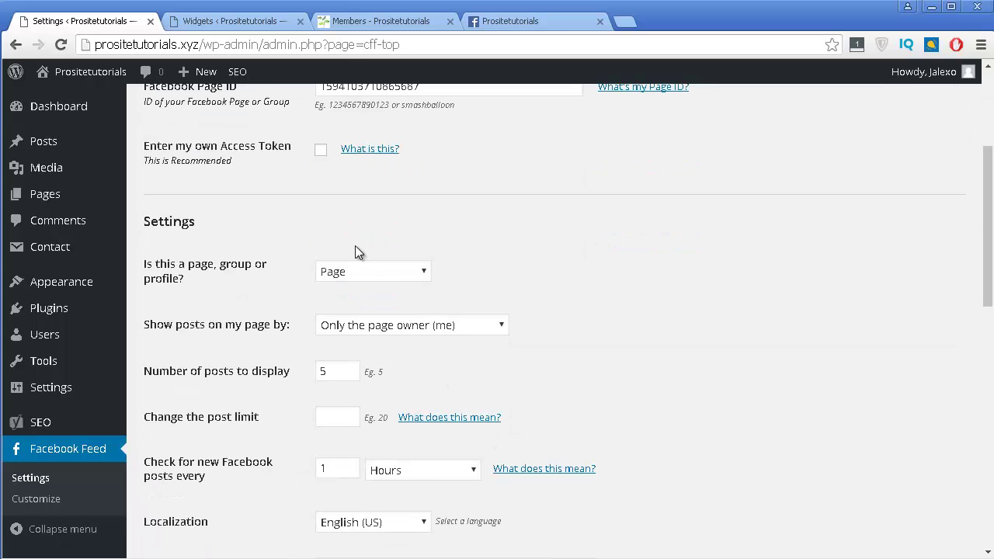
scroll(365, 326, down, 1)
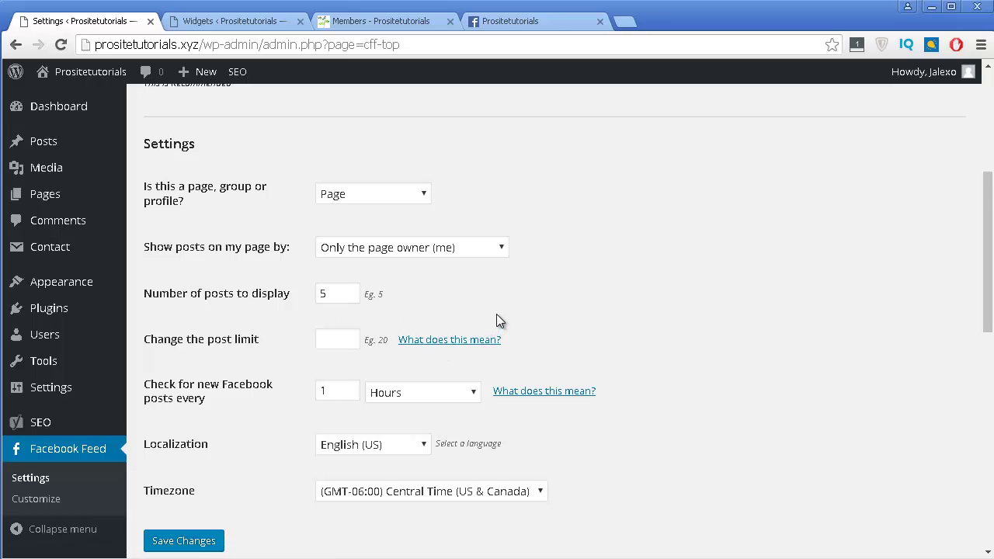
scroll(497, 318, down, 1)
scroll(499, 321, down, 1)
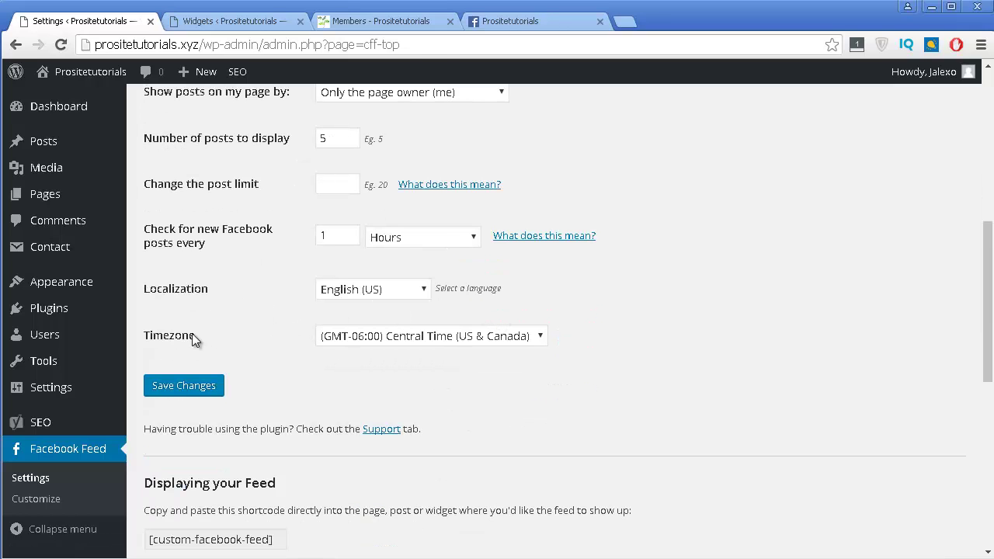
scroll(285, 200, up, 1)
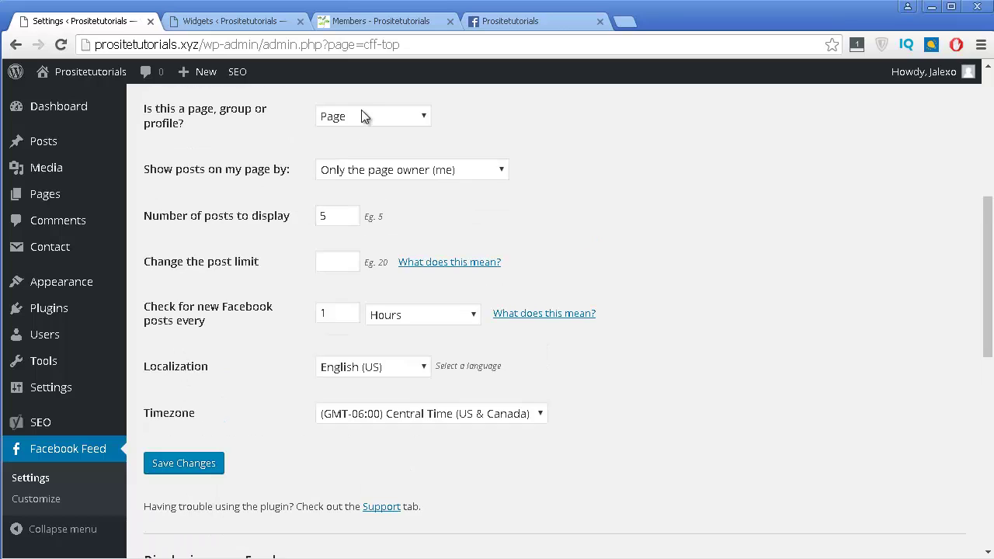
scroll(408, 450, down, 2)
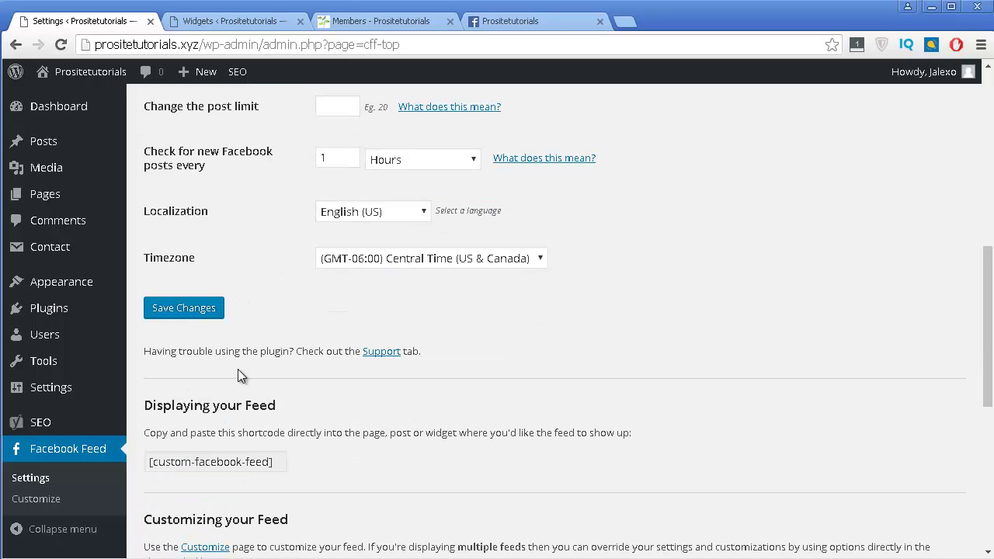
click(217, 310)
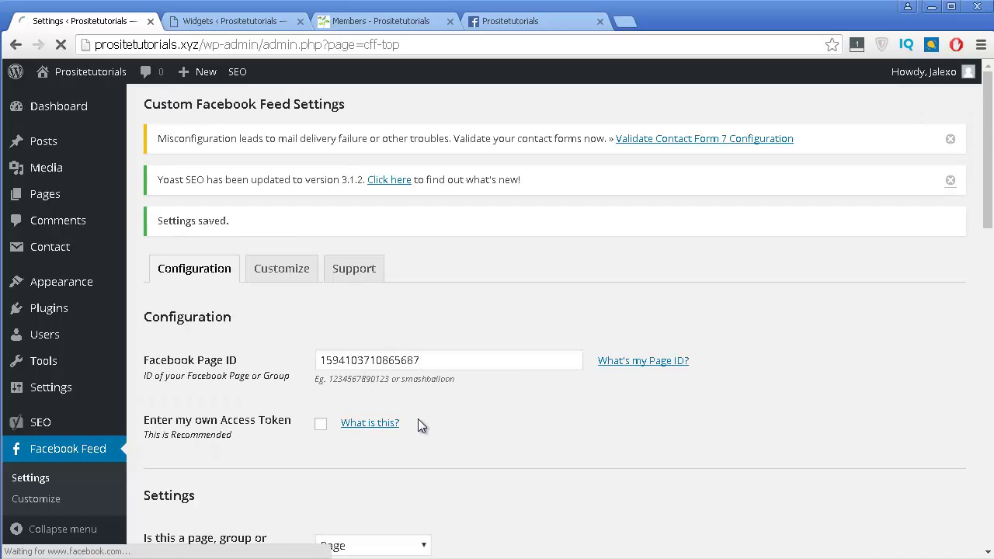
Copy the [custom-facebook-feed] shortcode from the Displaying your Feed section.
scroll(418, 423, down, 10)
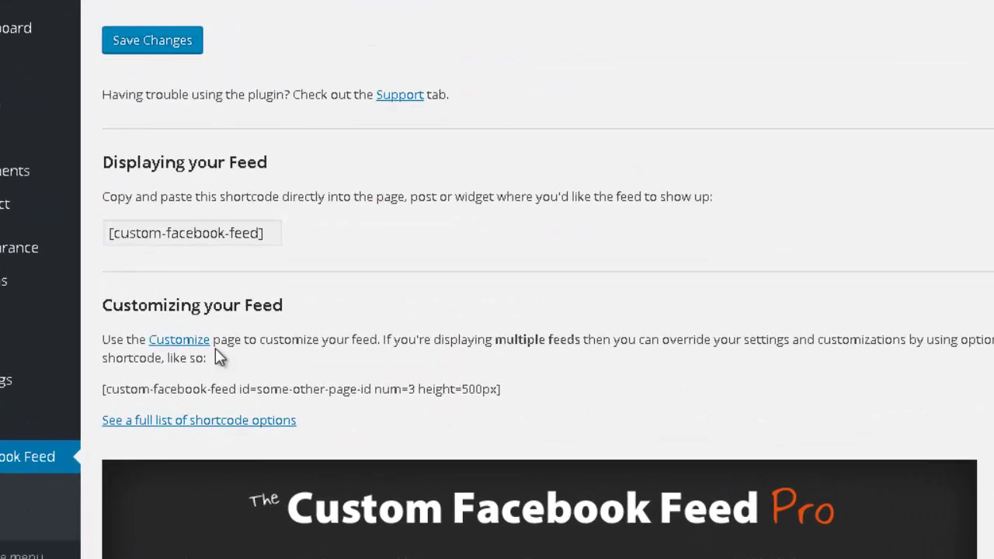
drag(80, 209, 295, 217)
key(ctrl+c)
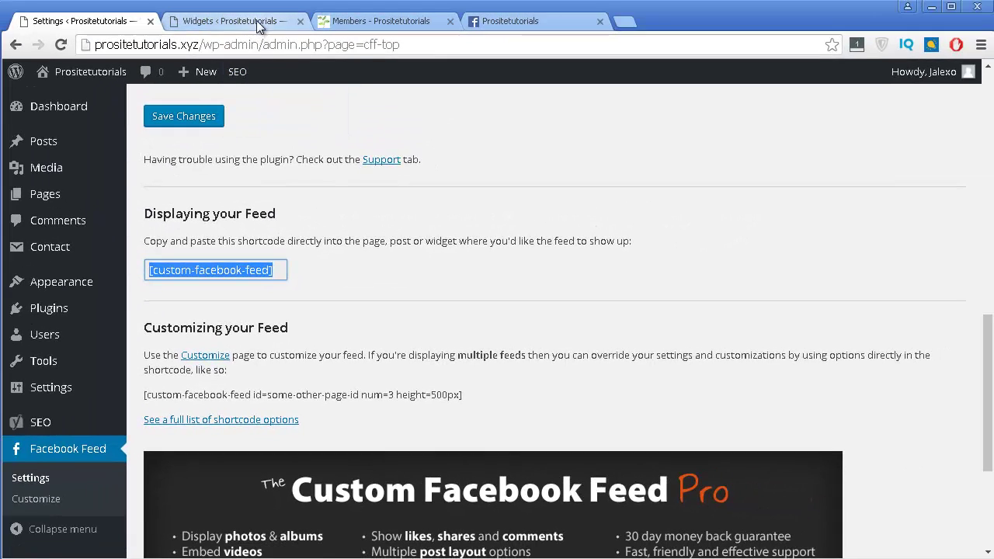
Add a Text widget to the top of the Right Sidebar on the Widgets page.
click(258, 22)
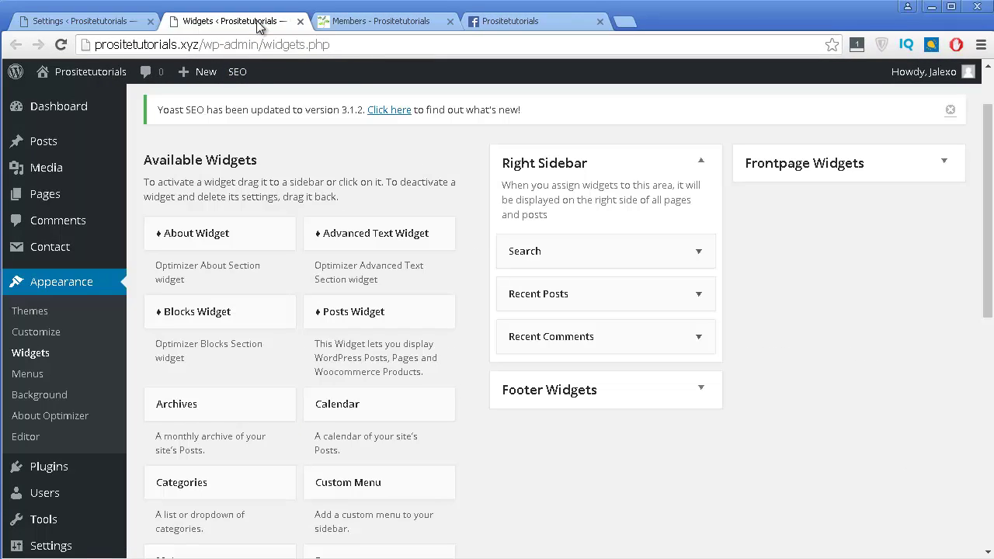
scroll(508, 383, down, 6)
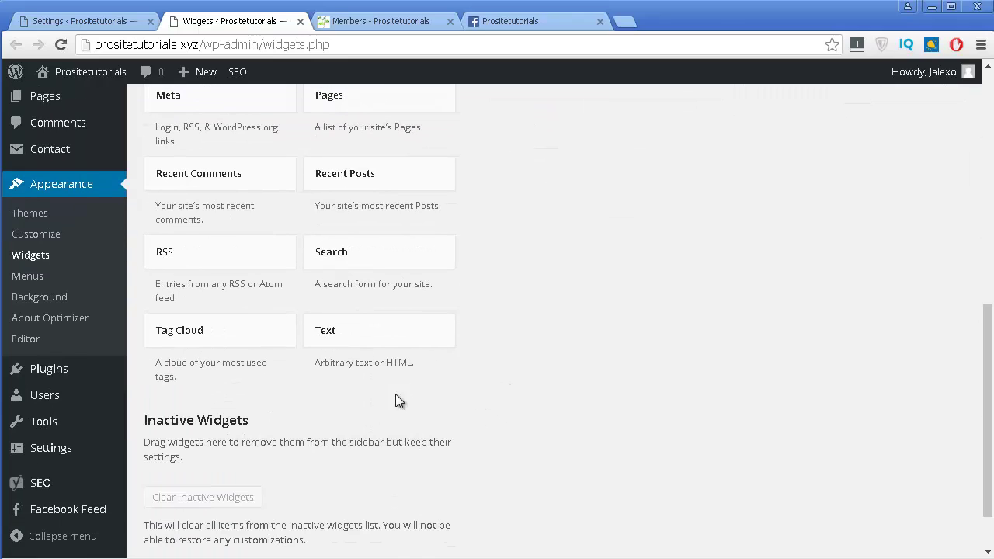
drag(342, 344, 574, 239)
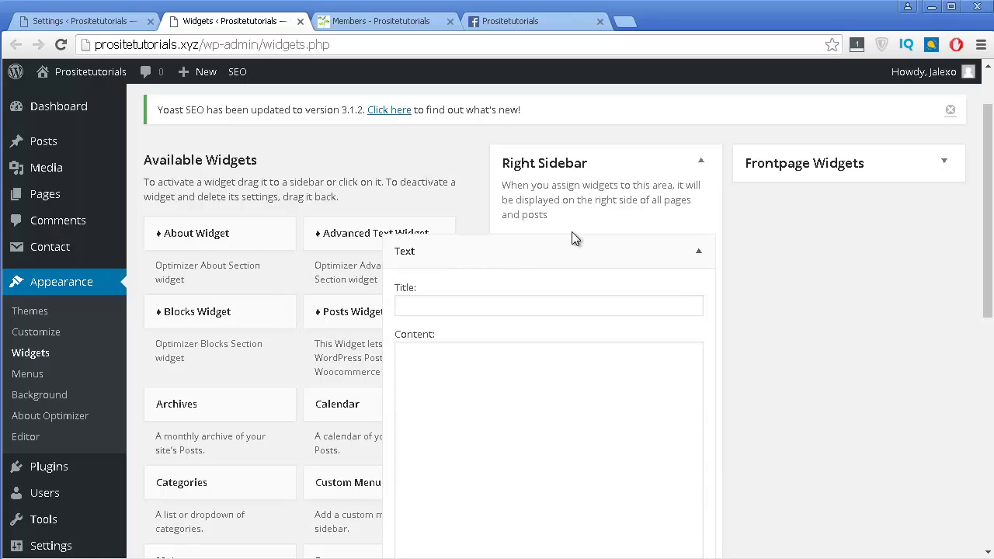
Paste the [custom-facebook-feed] shortcode into the new Text widget's content and save the widget.
scroll(549, 403, down, 2)
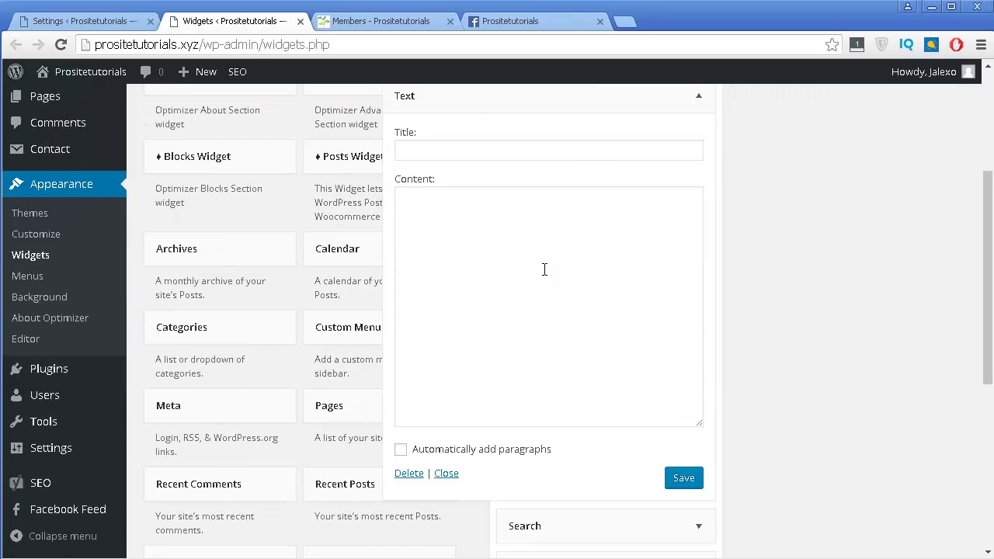
click(547, 283)
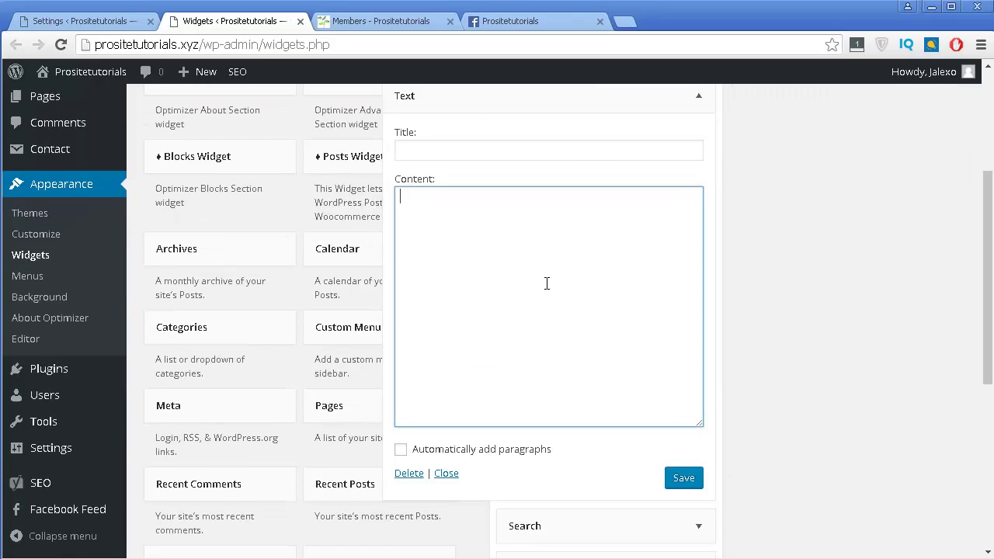
key(ctrl+v)
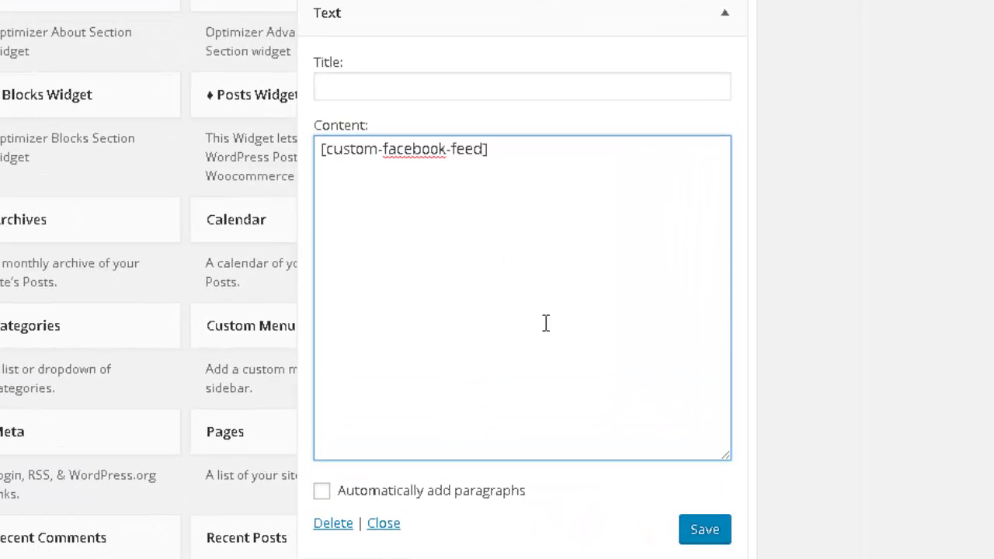
click(696, 535)
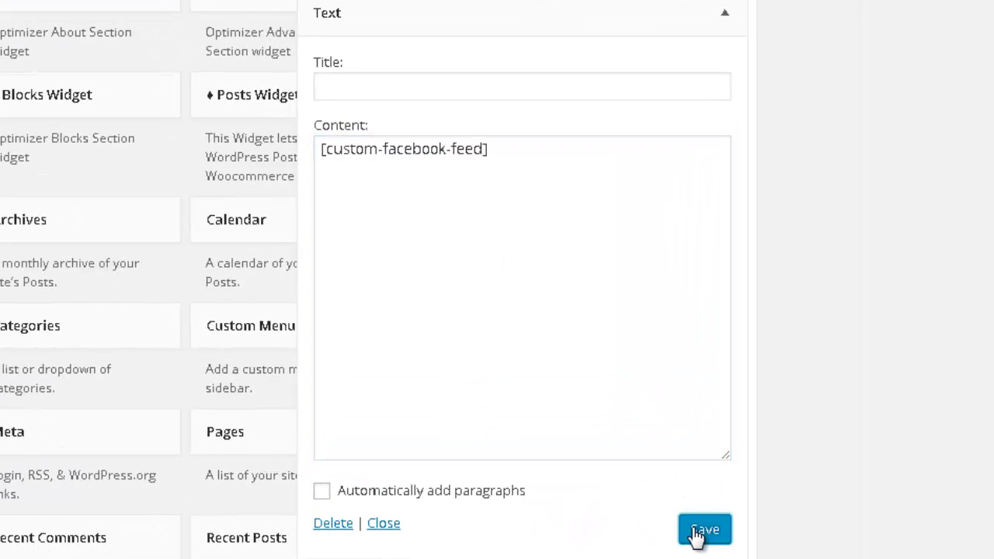
click(704, 535)
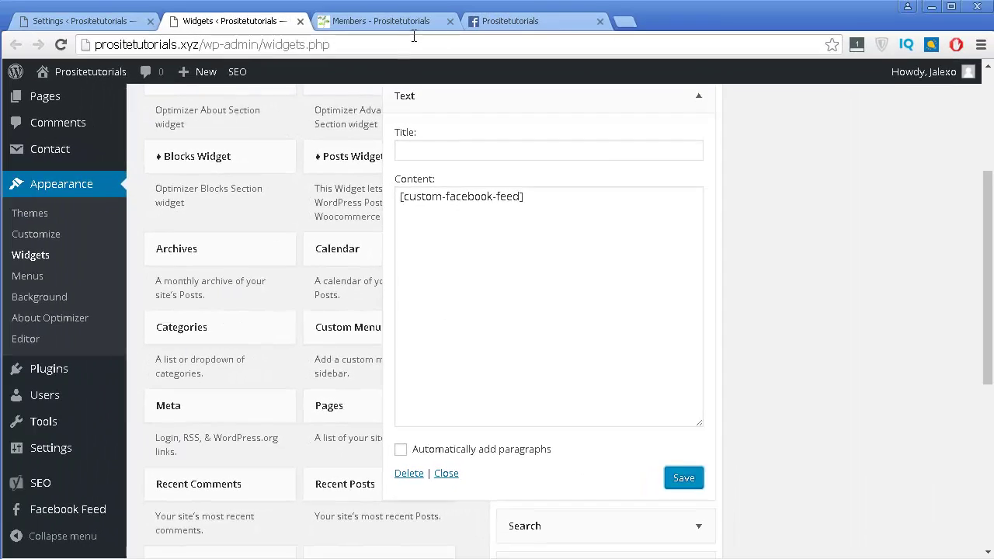
Reload the site's Members page and examine the Facebook feed posts in the sidebar.
click(409, 27)
click(61, 45)
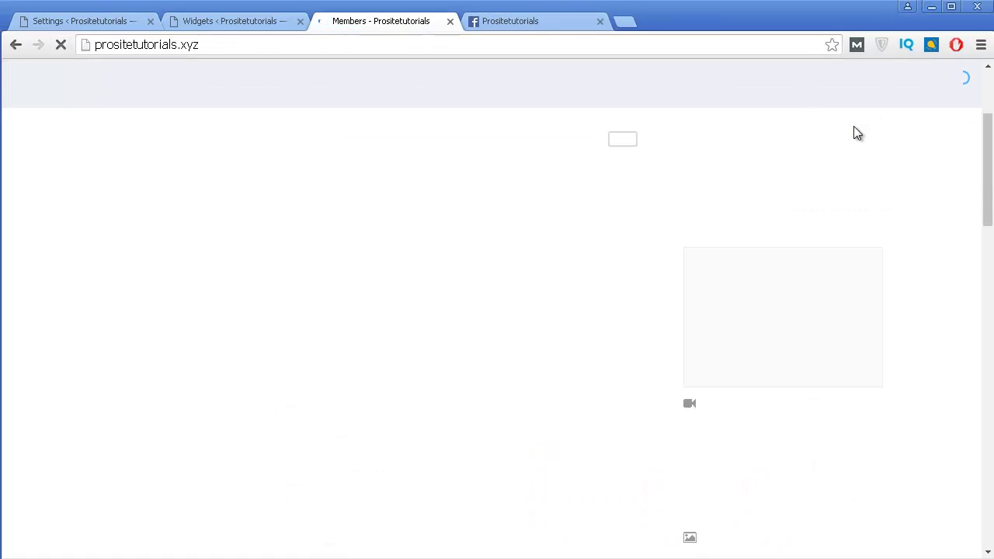
scroll(854, 171, down, 3)
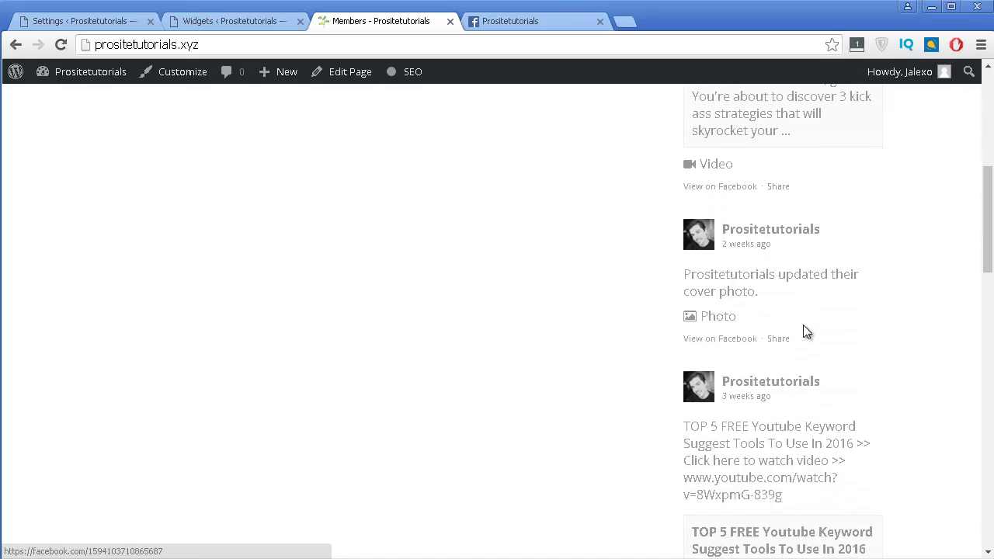
scroll(804, 330, up, 5)
scroll(714, 256, down, 10)
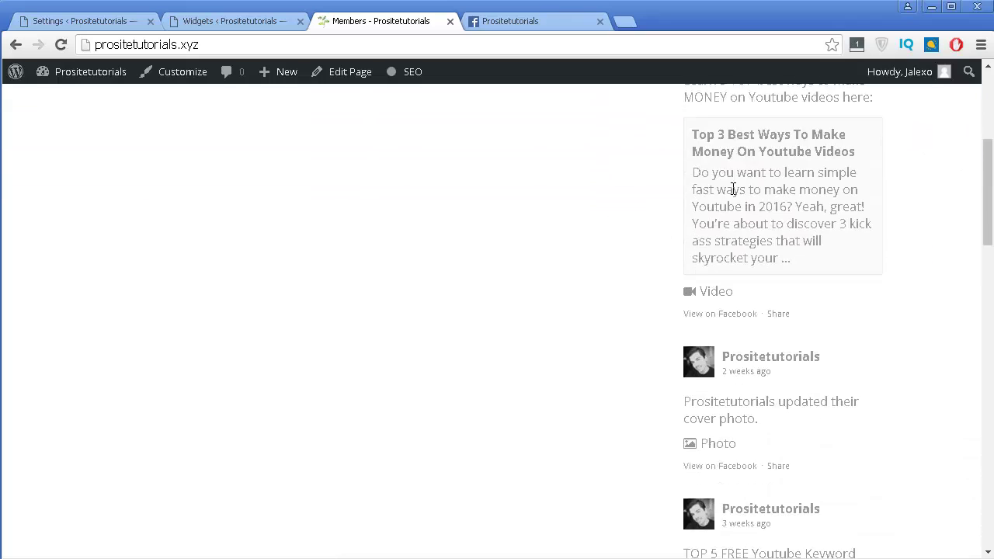
scroll(767, 264, down, 6)
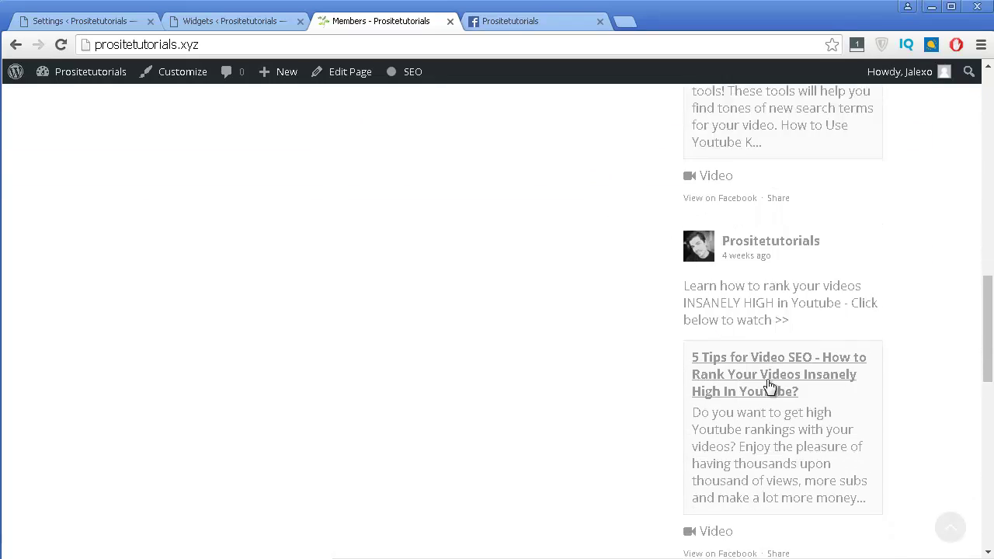
scroll(767, 376, up, 9)
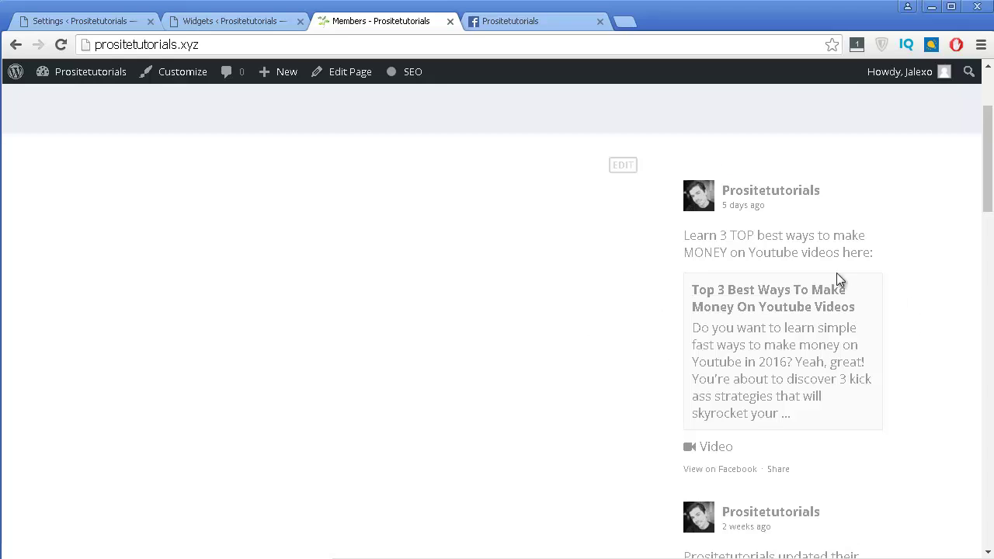
Return to the Custom Facebook Feed settings and open the feed's Customize options.
click(133, 24)
click(416, 260)
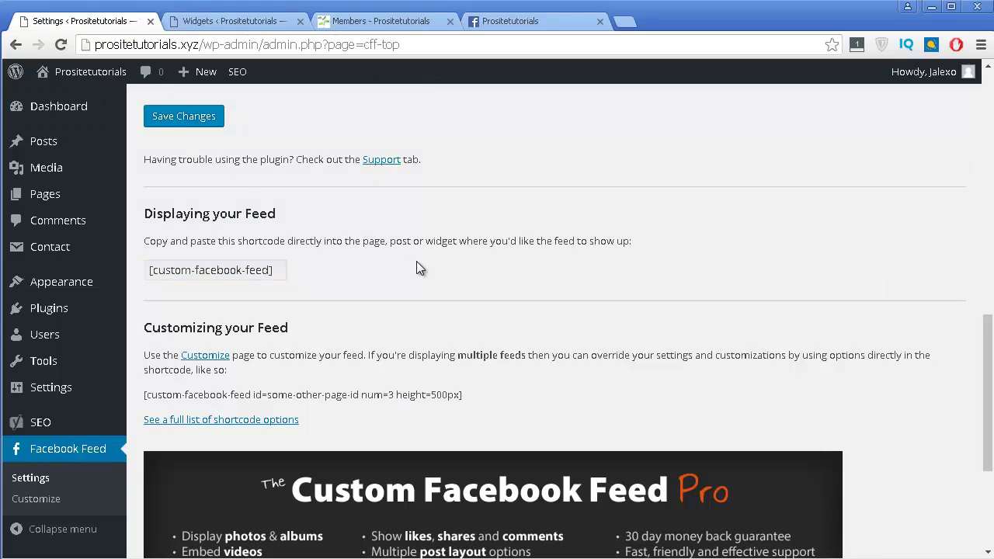
scroll(416, 261, up, 3)
scroll(416, 264, up, 5)
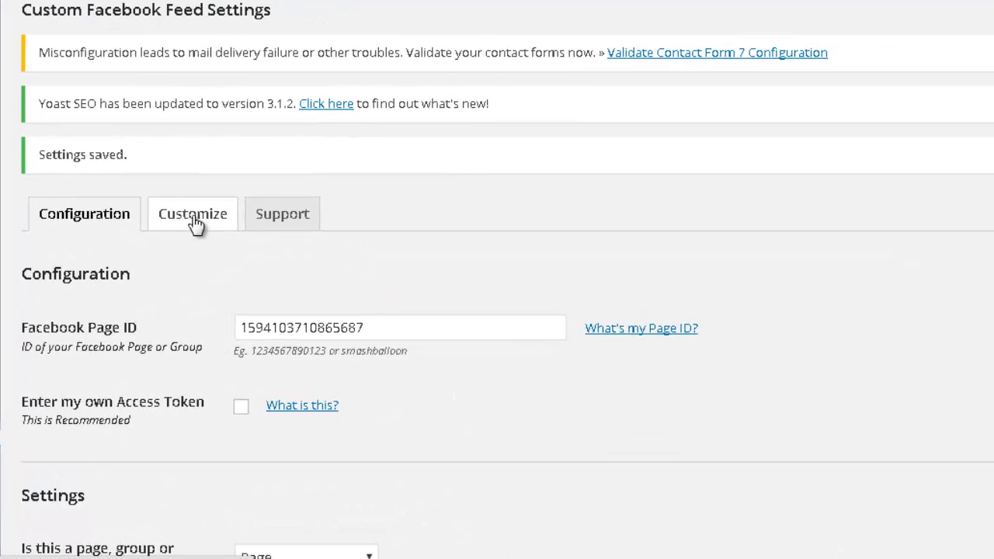
click(194, 223)
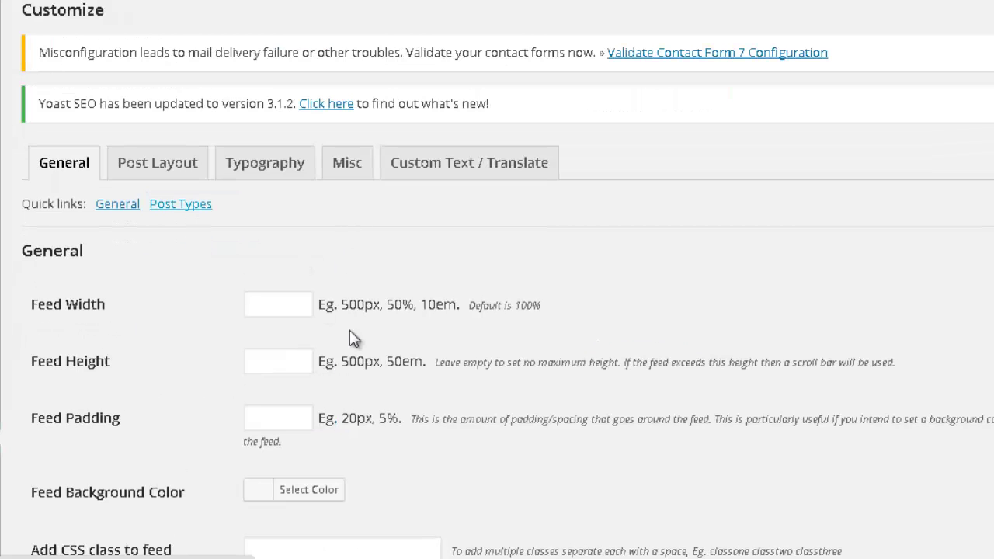
Examine the General customization options, including feed size, padding, background color, header and post types.
scroll(342, 363, down, 1)
scroll(506, 344, down, 2)
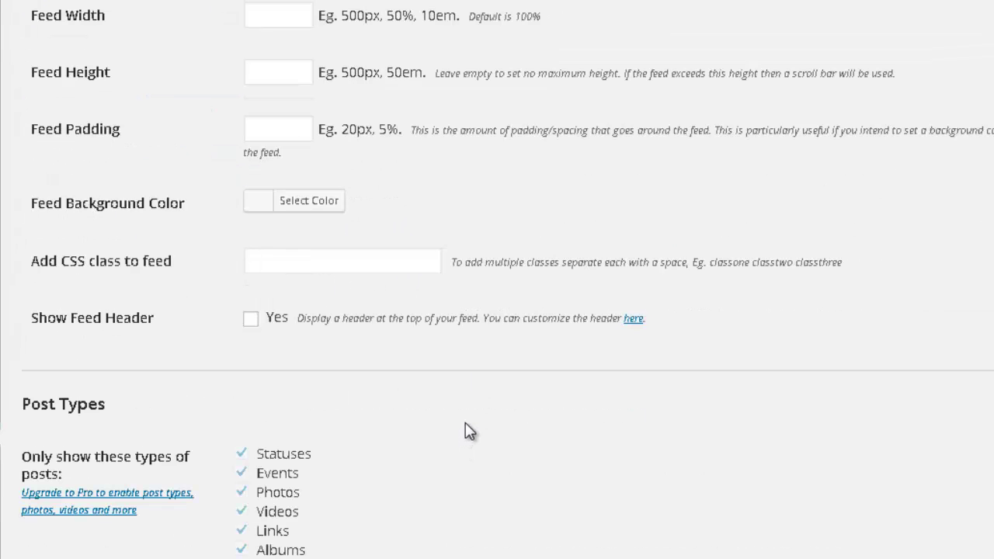
scroll(466, 425, up, 3)
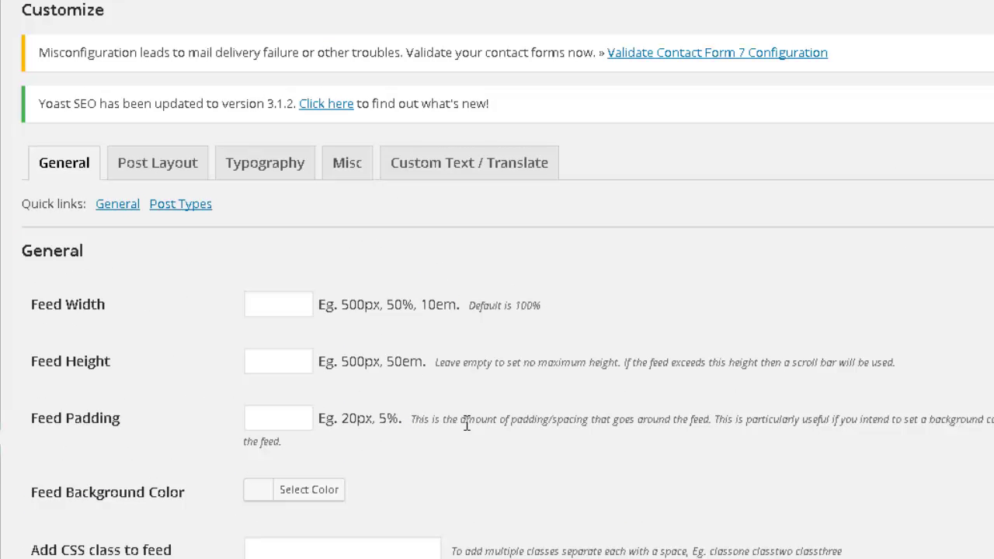
scroll(467, 424, down, 1)
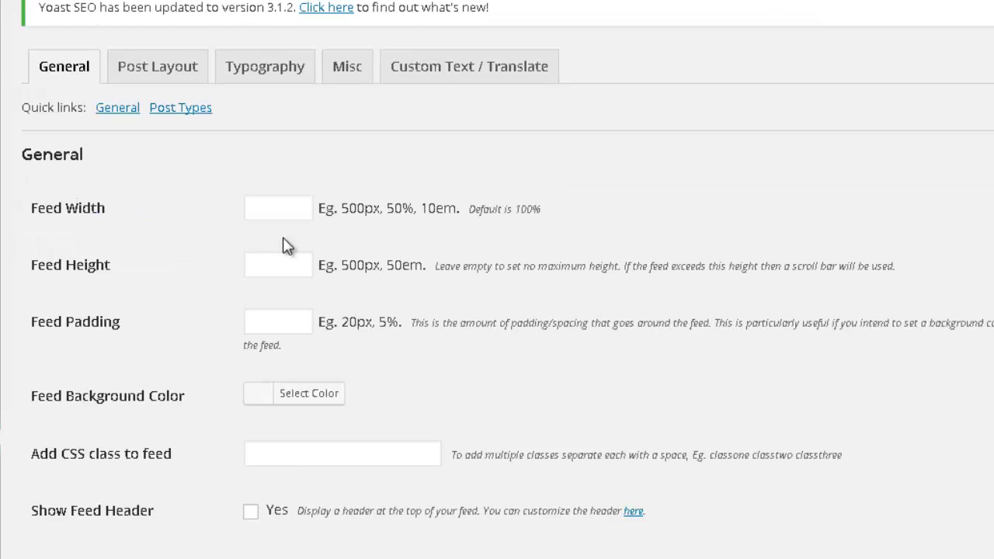
scroll(506, 453, down, 2)
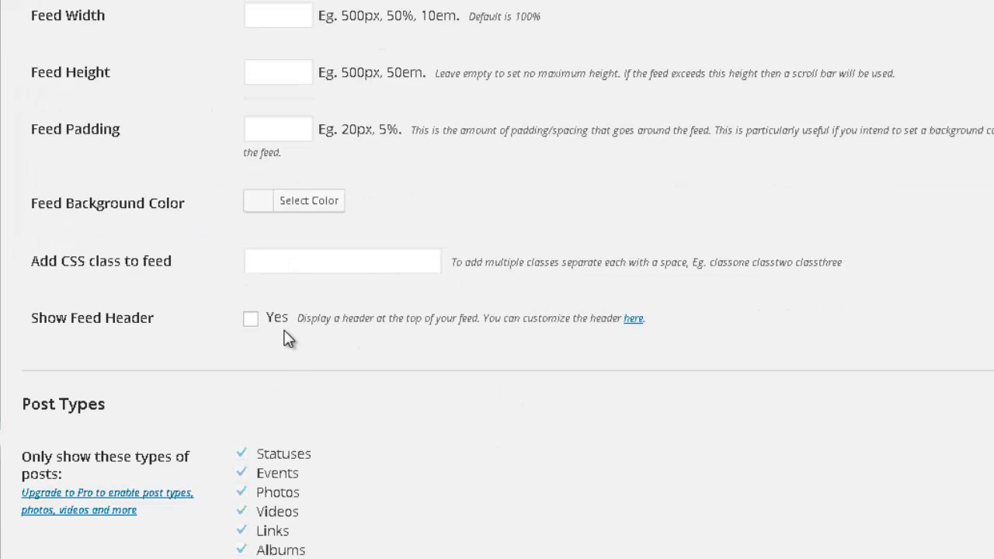
scroll(311, 334, down, 1)
scroll(345, 347, up, 2)
scroll(366, 358, up, 1)
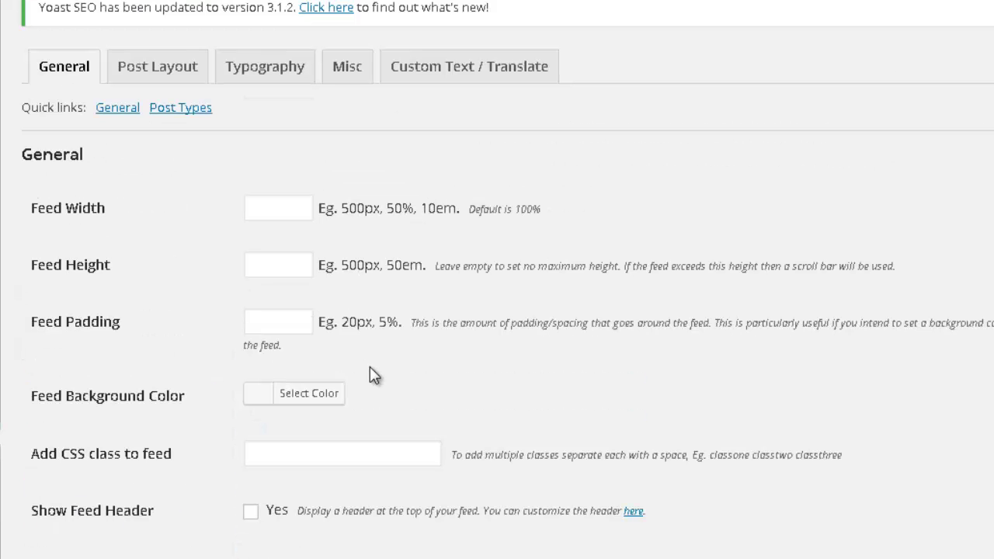
Set the feed width to 300, the feed height to 400 and the feed padding to 10.
click(271, 217)
text(300)
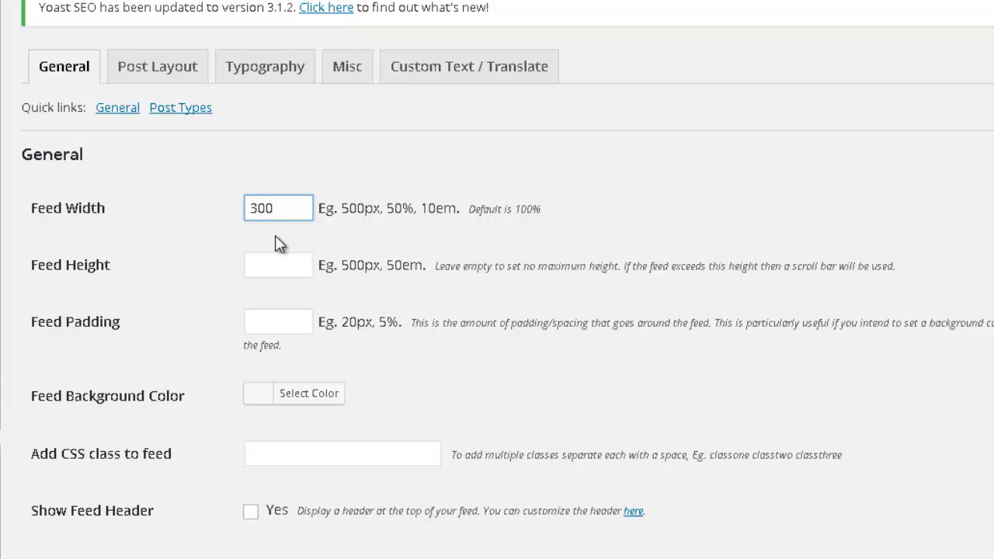
click(284, 265)
scroll(285, 325, down, 2)
text(400)
click(280, 160)
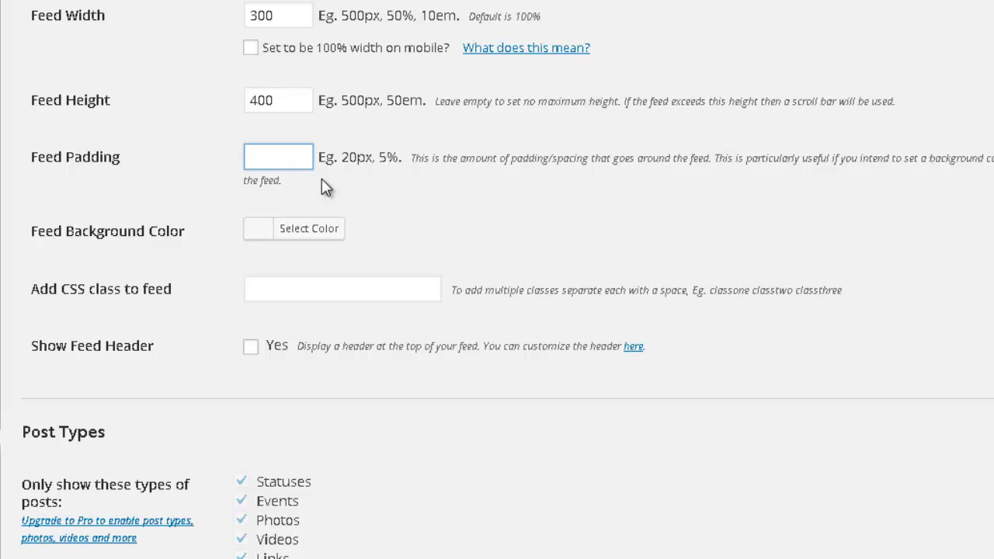
text(10)
Set the feed background color to light grey (#dddddd) and save the changes.
scroll(284, 318, down, 2)
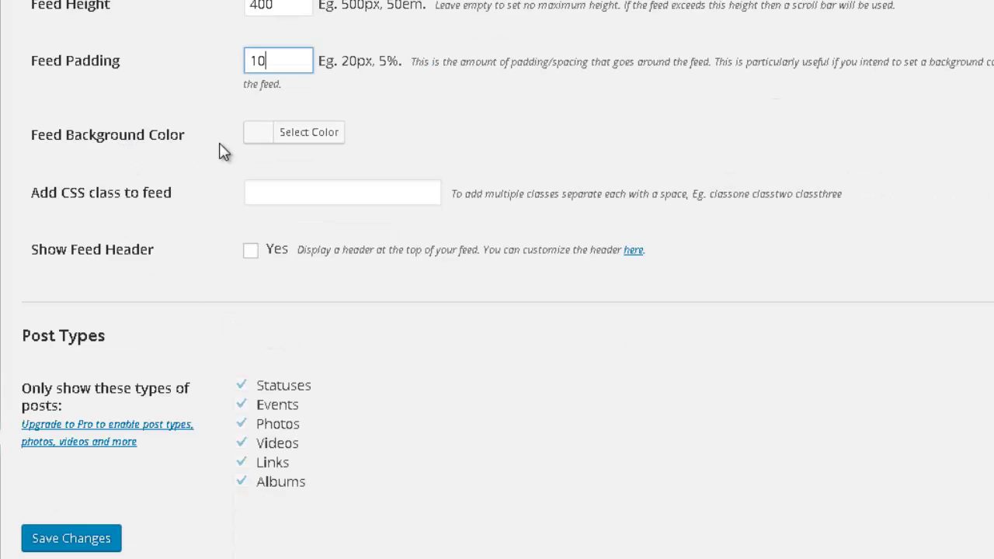
click(261, 140)
drag(257, 220, 251, 192)
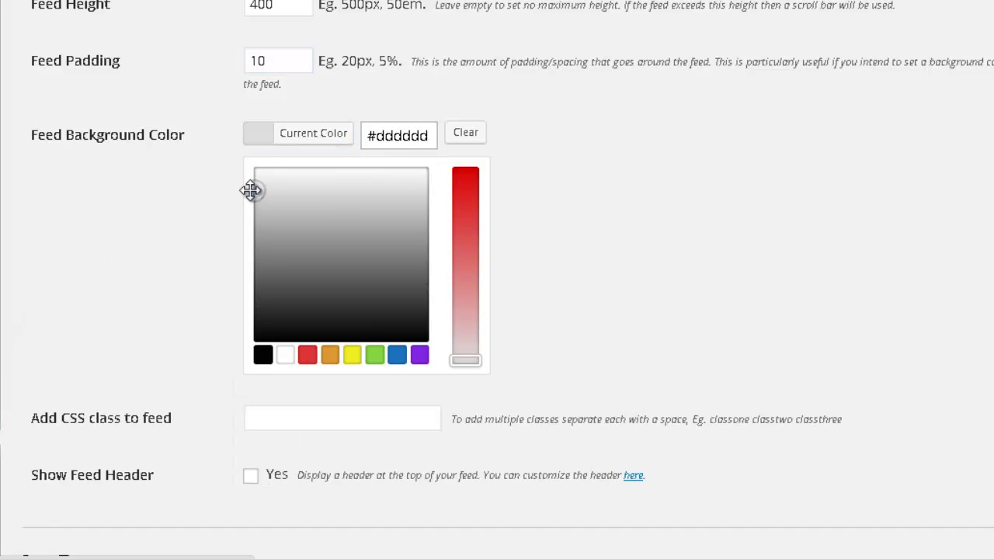
click(208, 250)
scroll(207, 248, down, 2)
scroll(206, 253, down, 1)
scroll(207, 259, up, 1)
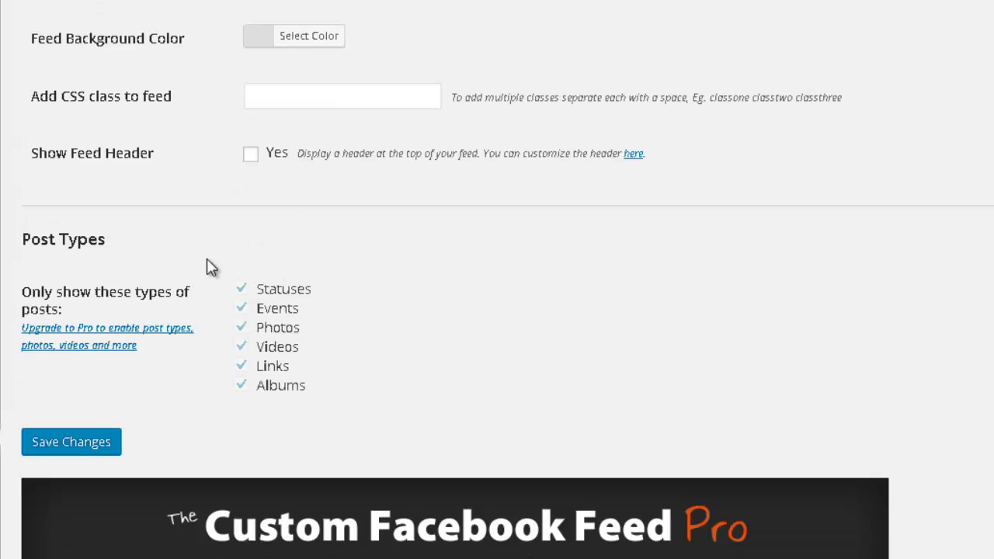
click(93, 450)
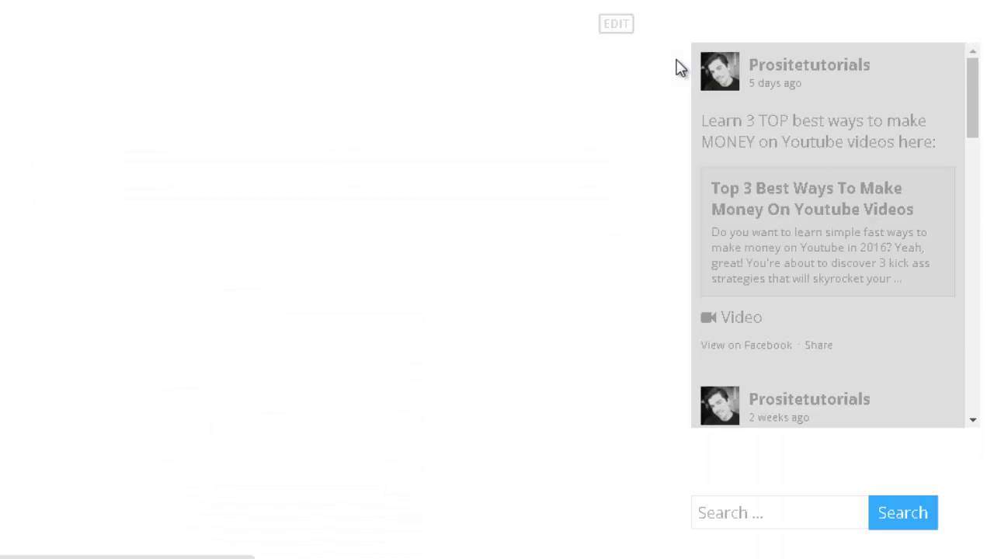
Examine the resized feed and its grey background in the site's sidebar.
scroll(805, 284, down, 3)
scroll(805, 284, down, 10)
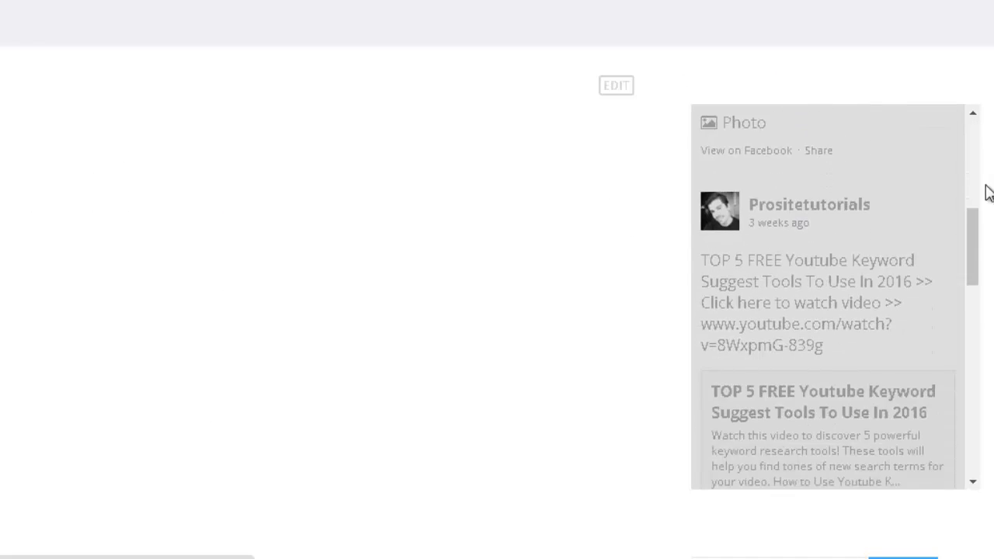
scroll(894, 420, up, 8)
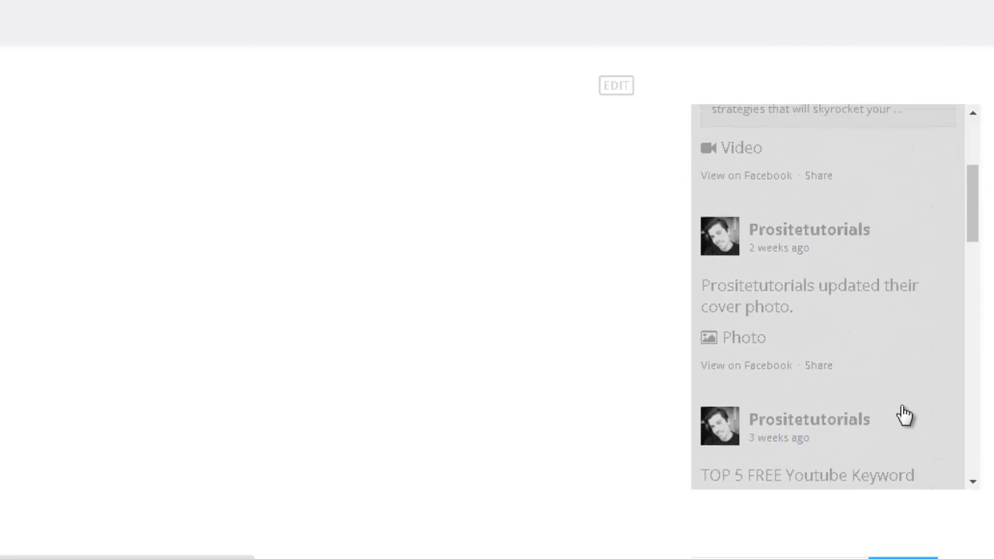
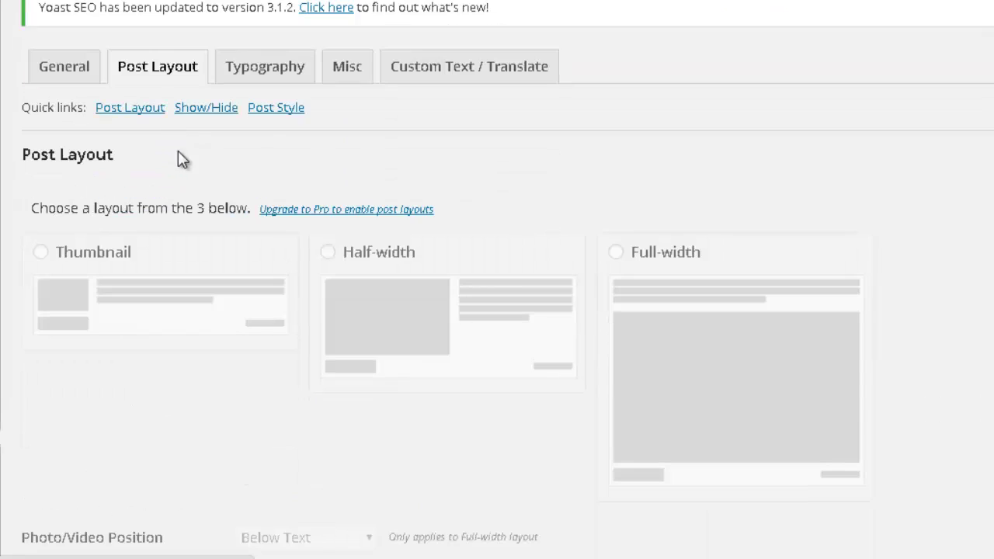
In the Post Layout settings, set the Post Style background color to white (#ffffff) and save the changes.
scroll(73, 319, down, 1)
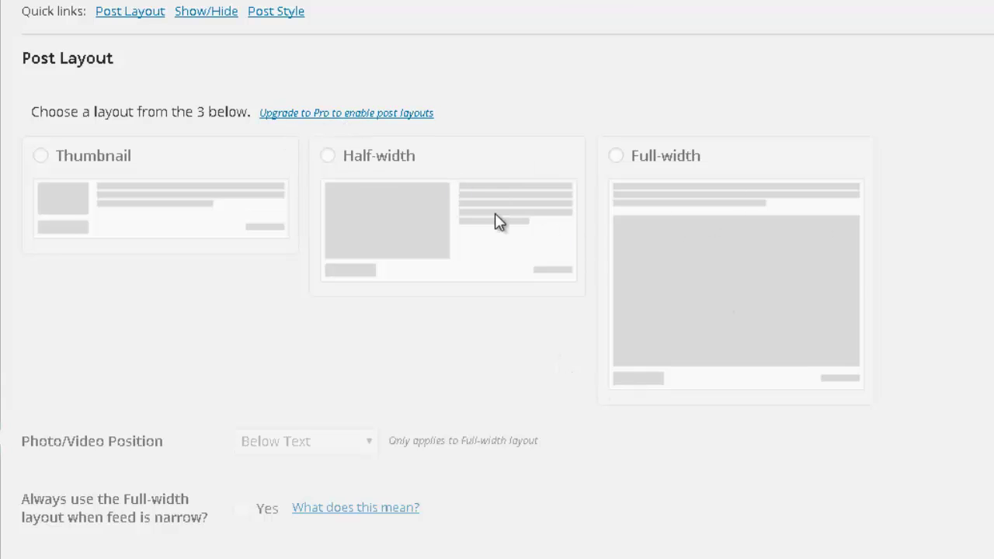
scroll(826, 428, down, 1)
scroll(257, 442, down, 2)
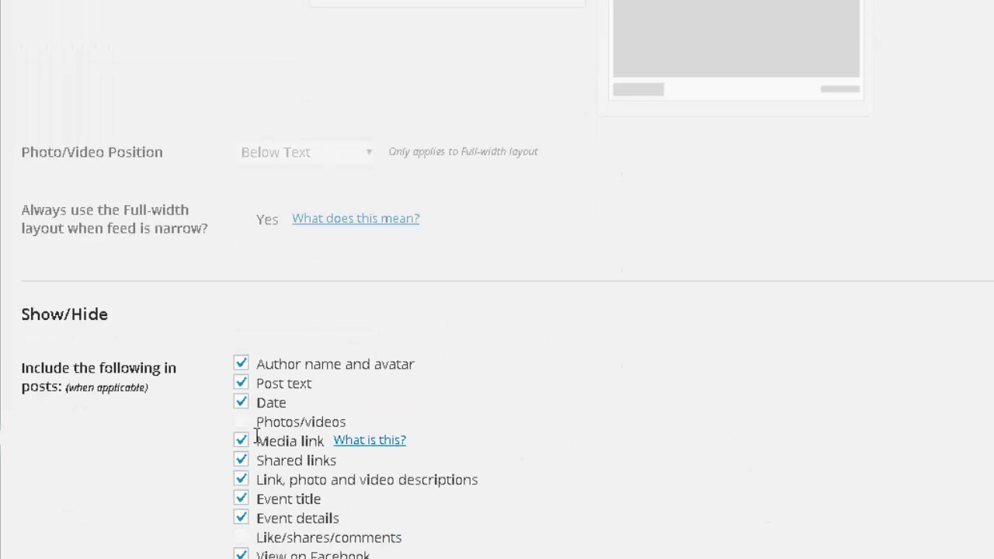
scroll(264, 437, down, 2)
scroll(463, 364, down, 3)
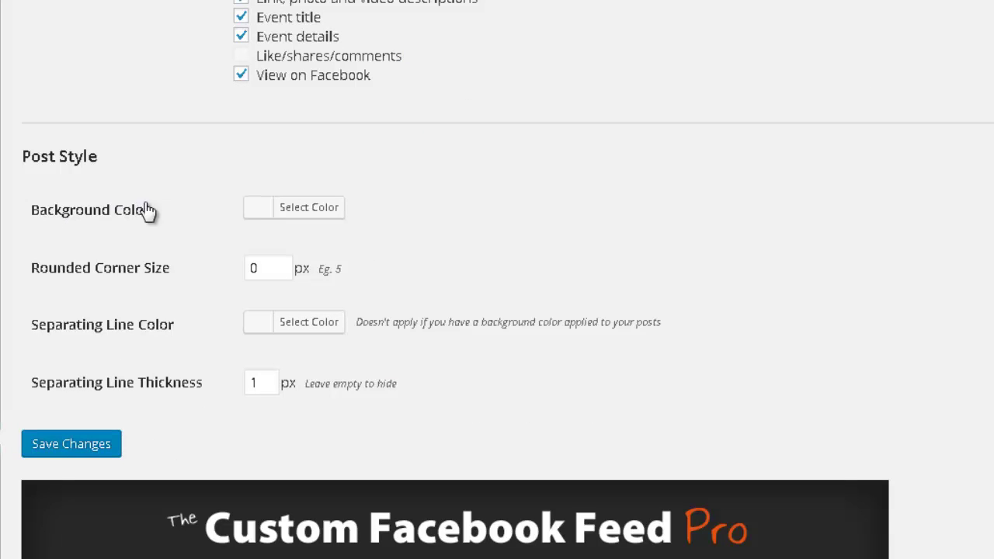
click(273, 215)
drag(268, 275, 248, 238)
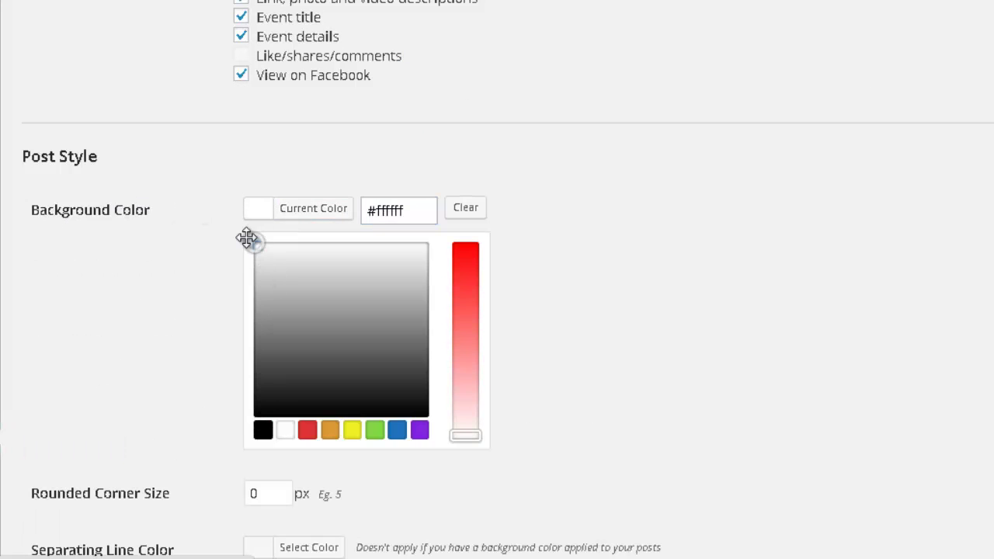
click(164, 284)
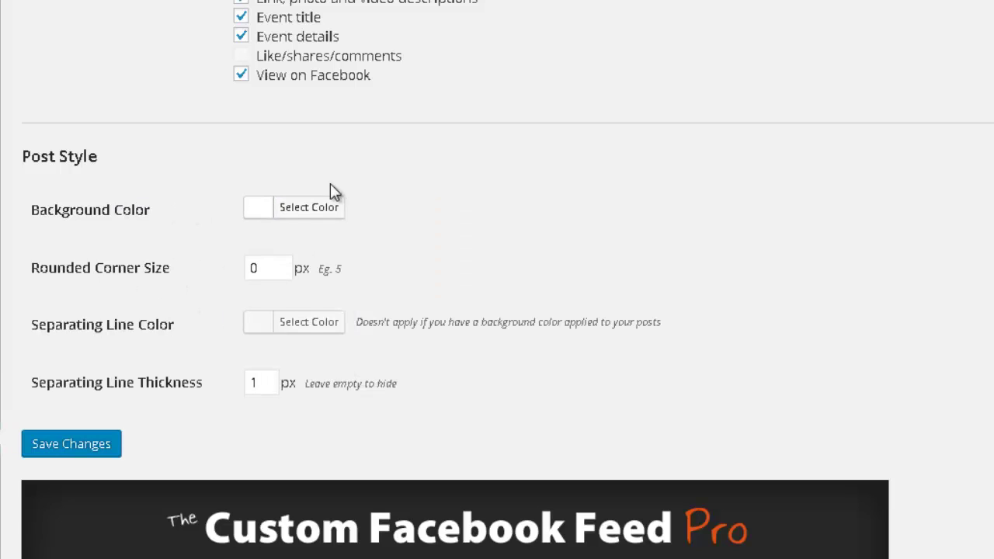
click(120, 450)
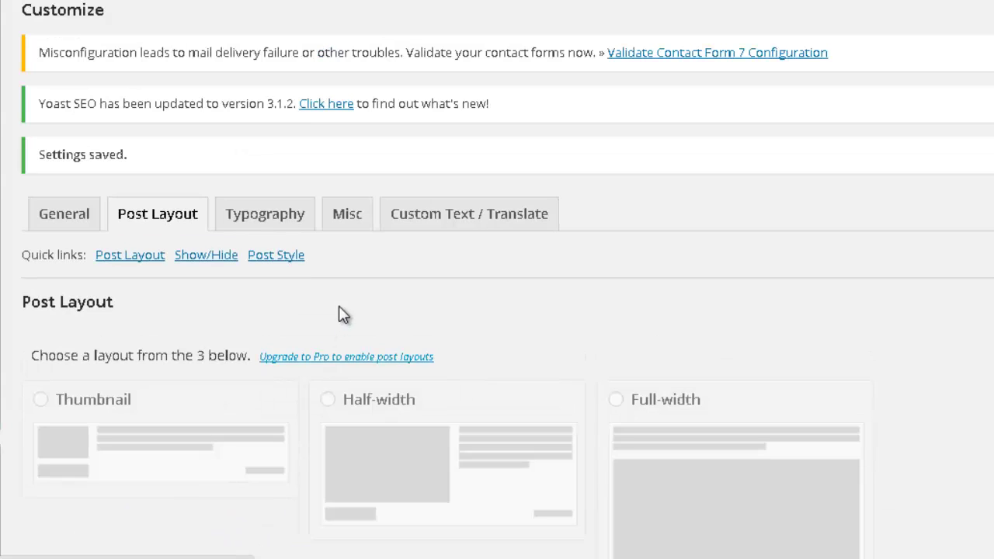
Examine the Typography options for the feed header, post author and post text.
click(262, 219)
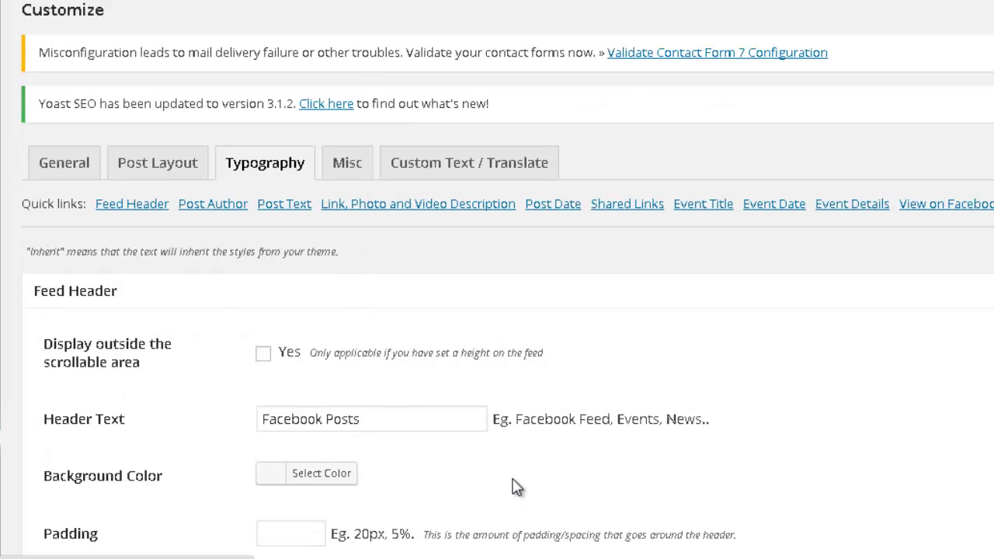
scroll(516, 486, down, 1)
scroll(459, 318, down, 4)
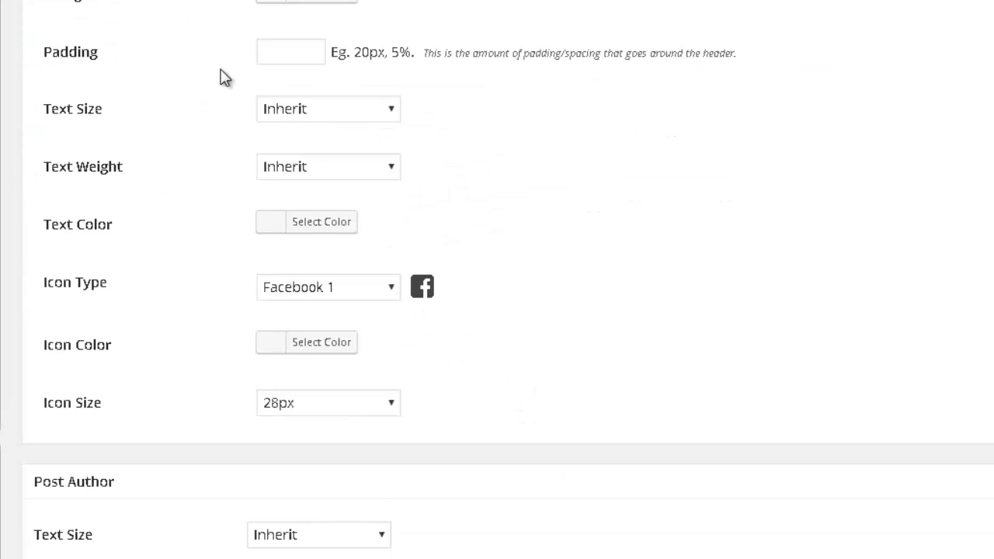
scroll(224, 78, up, 5)
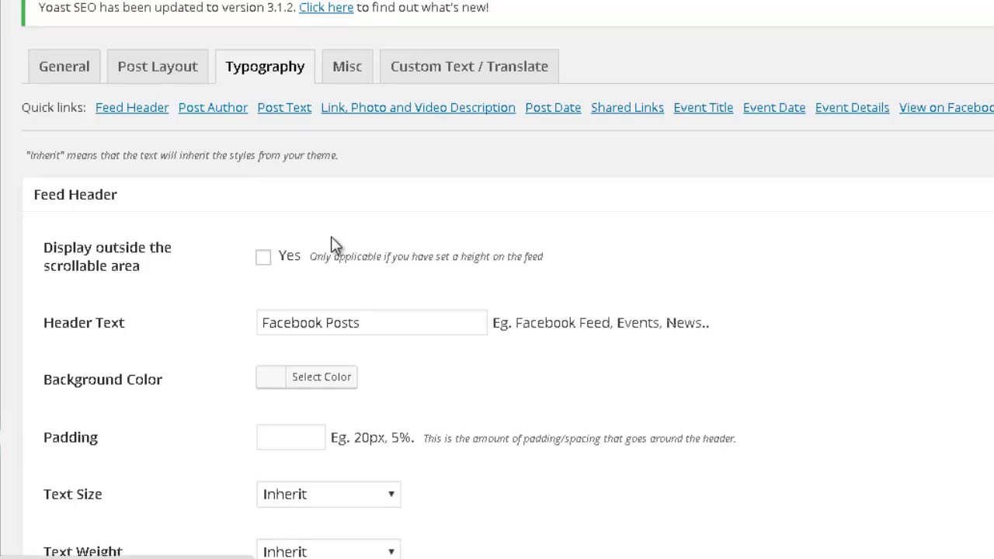
scroll(333, 276, down, 12)
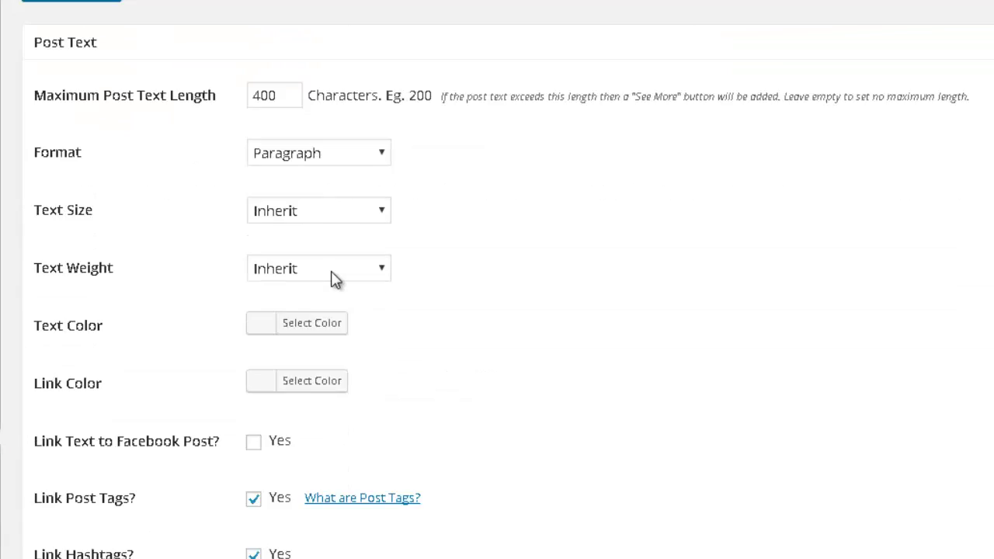
scroll(334, 280, down, 9)
scroll(333, 280, up, 18)
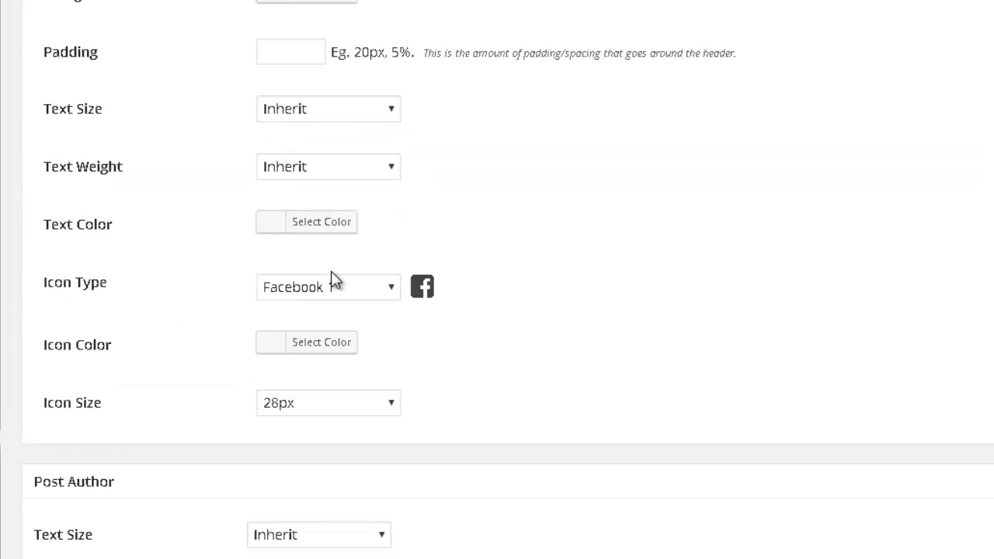
scroll(334, 280, up, 6)
Open the Misc settings, look at the Like Box position choices and compare them with the sidebar feed on the site.
click(363, 165)
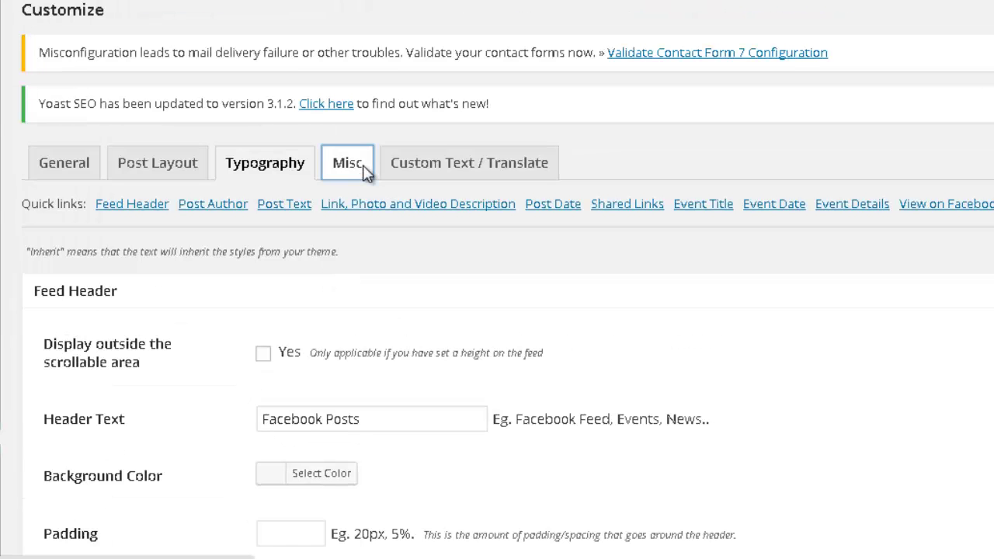
scroll(363, 170, down, 5)
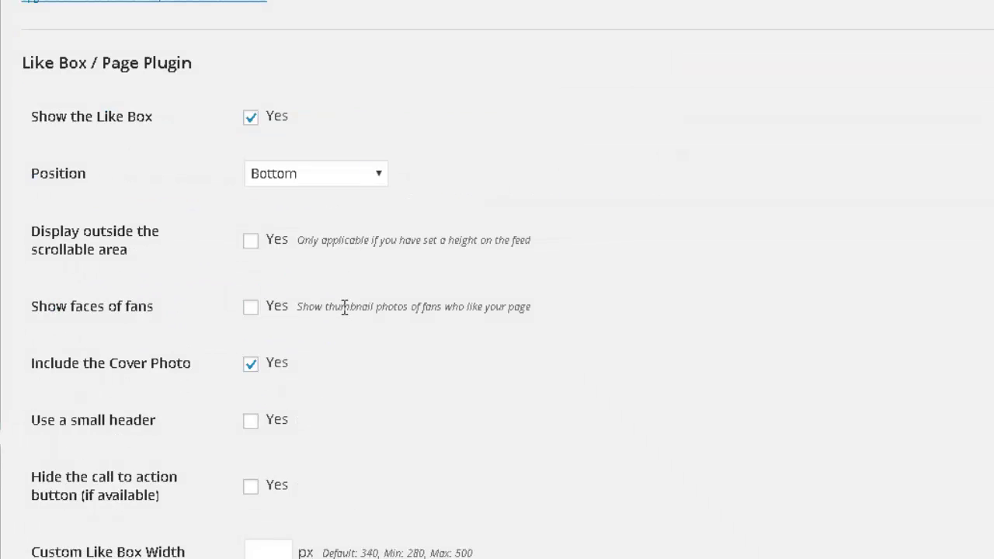
scroll(349, 275, up, 2)
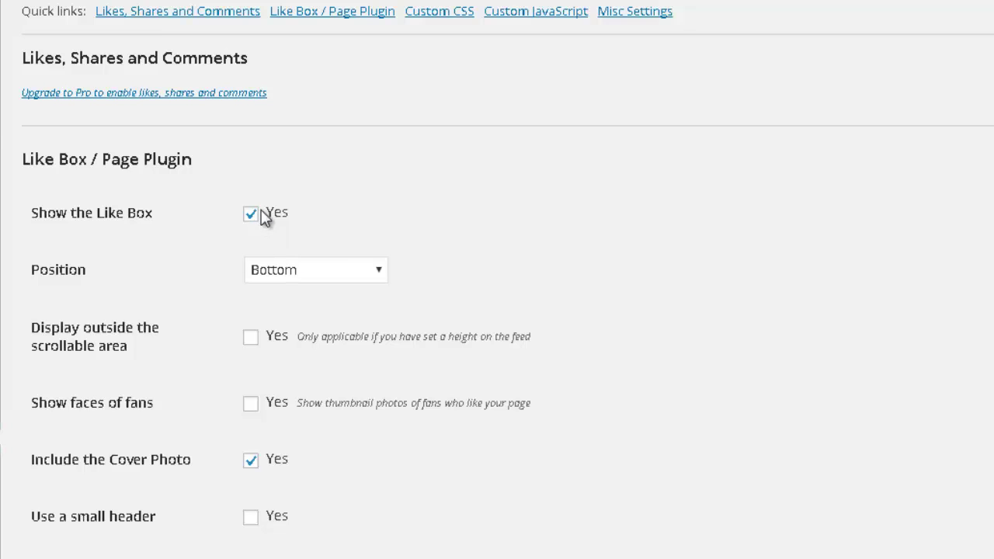
click(262, 280)
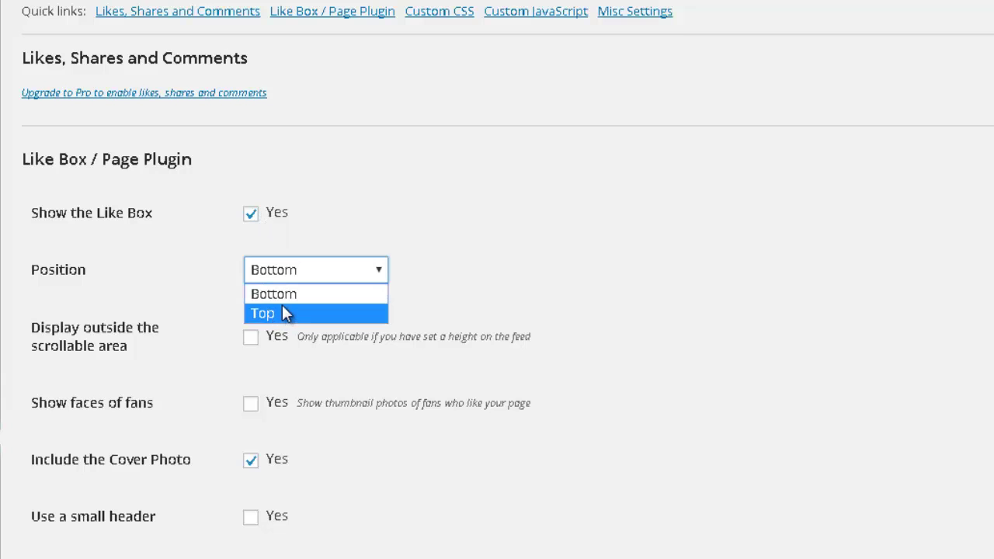
key(Up)
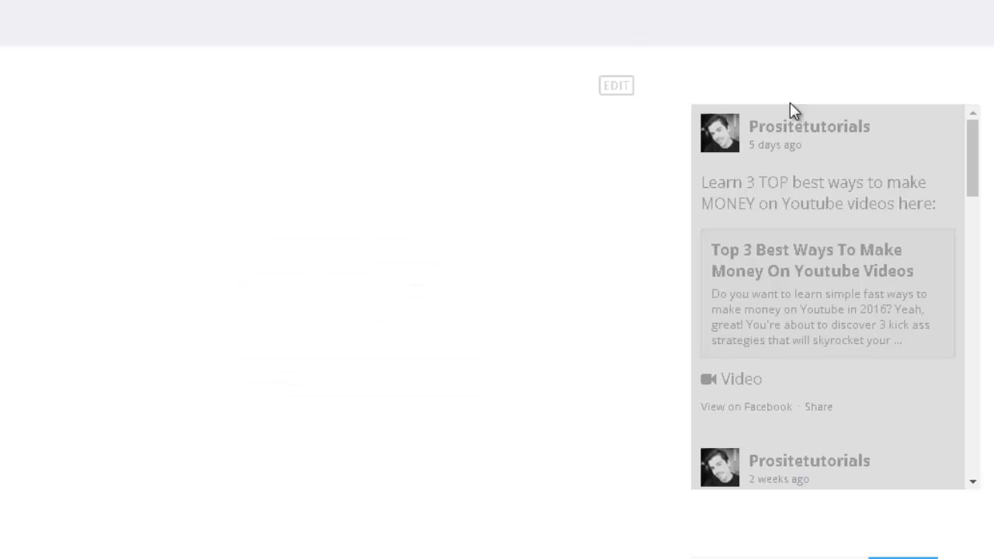
scroll(870, 181, down, 10)
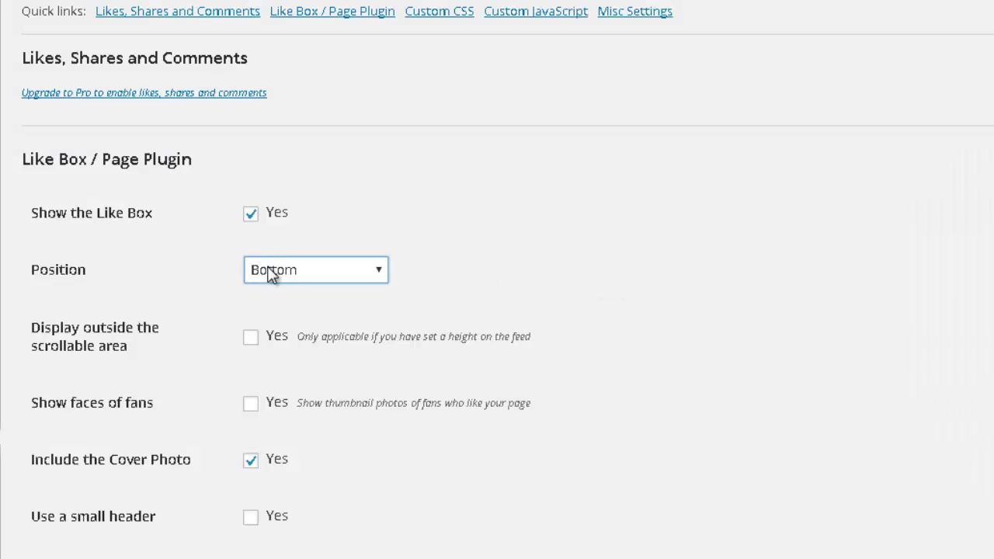
Set the Like Box position to Top and save the changes.
click(269, 276)
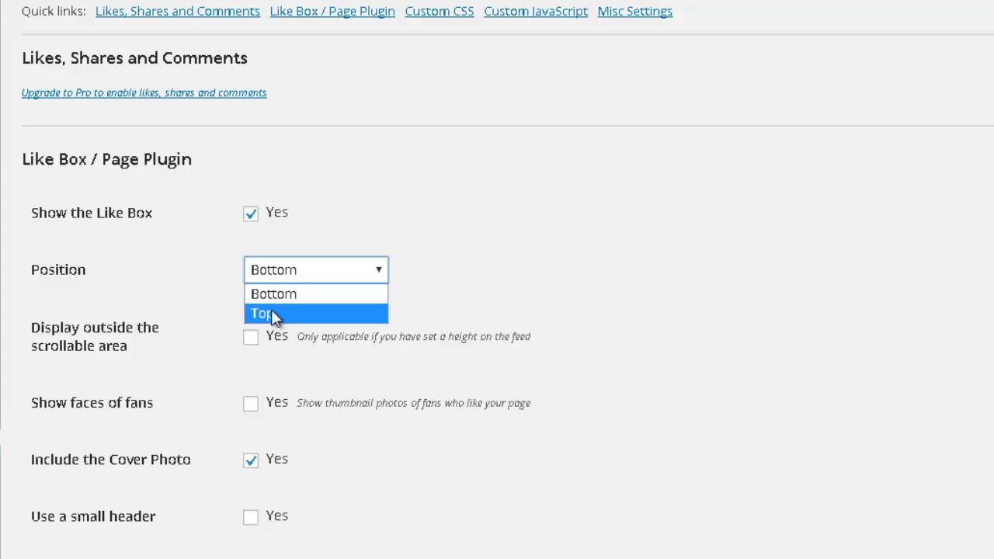
click(271, 311)
scroll(474, 306, down, 2)
scroll(475, 306, down, 1)
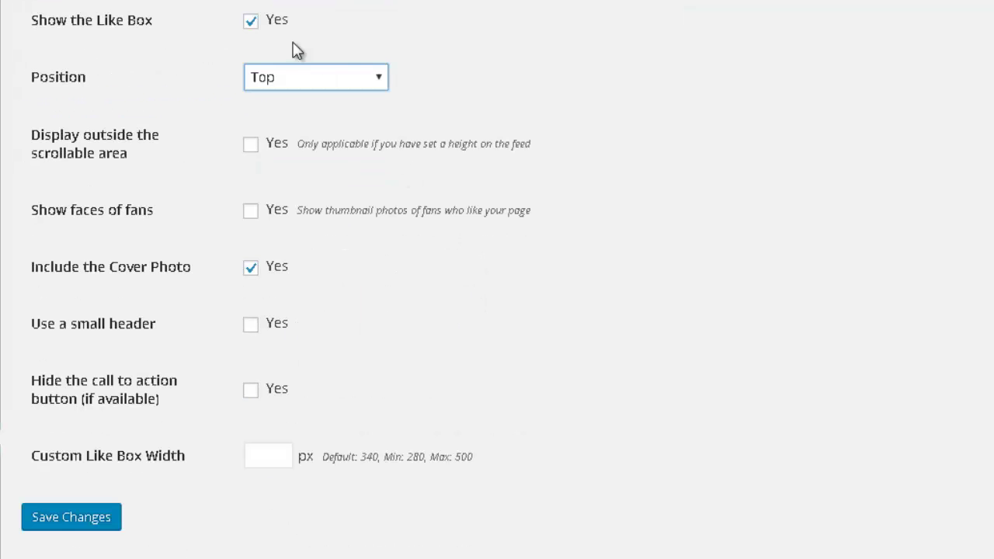
scroll(88, 136, down, 1)
scroll(92, 66, up, 1)
scroll(233, 442, down, 2)
click(91, 333)
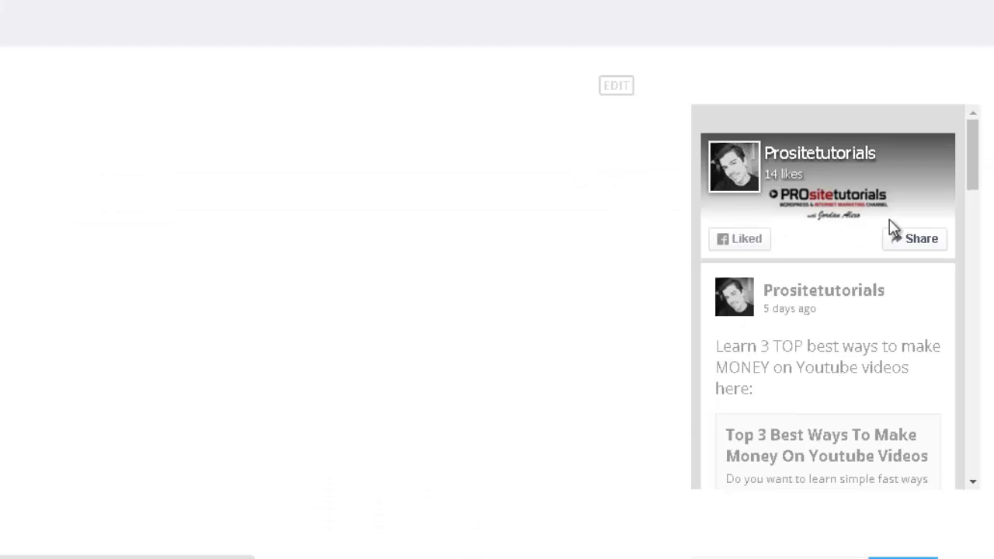
Examine the Like Box and the white-background posts in the site's sidebar feed.
scroll(892, 225, down, 3)
scroll(892, 226, down, 12)
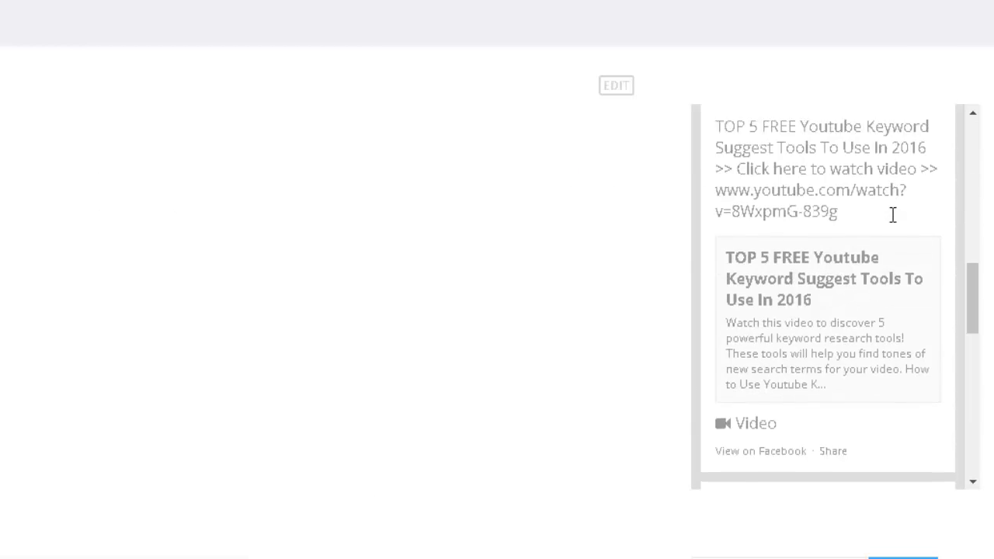
scroll(893, 223, up, 15)
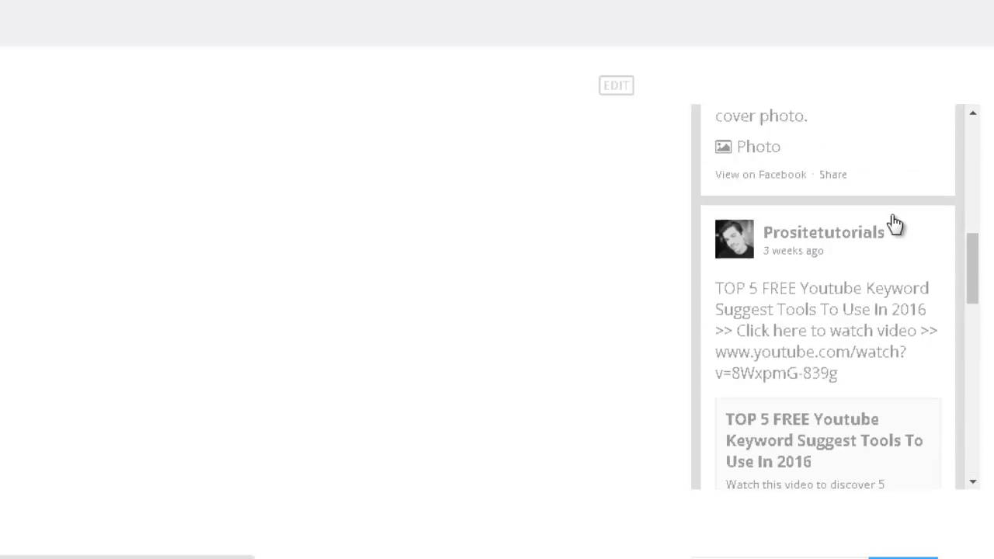